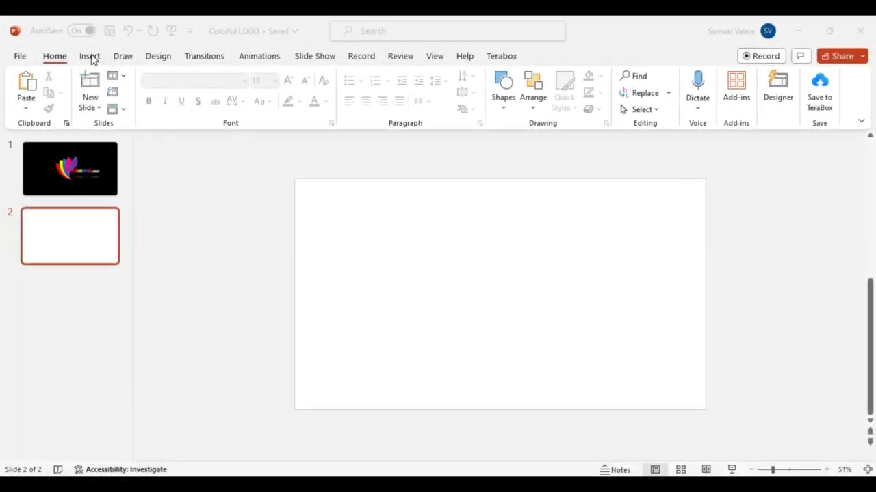
# Open the Insert tab's Shapes gallery to draw on the blank second slide
pyautogui.click(90, 56)
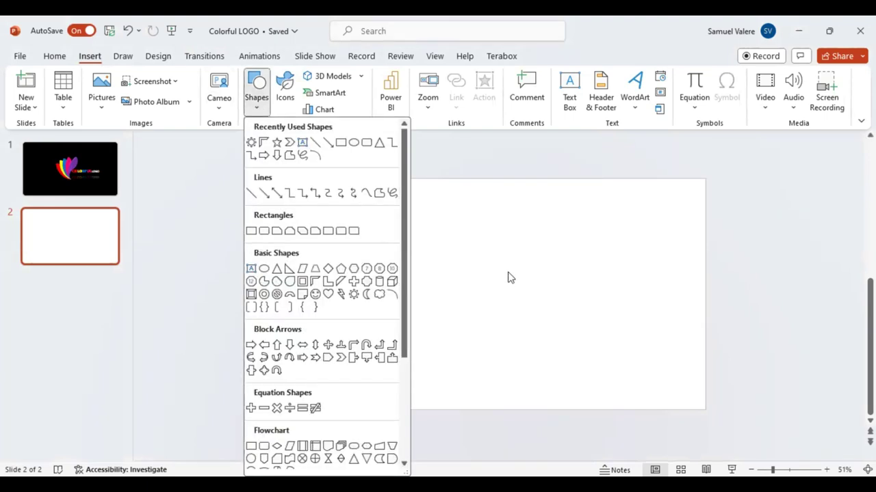
pyautogui.click(513, 282)
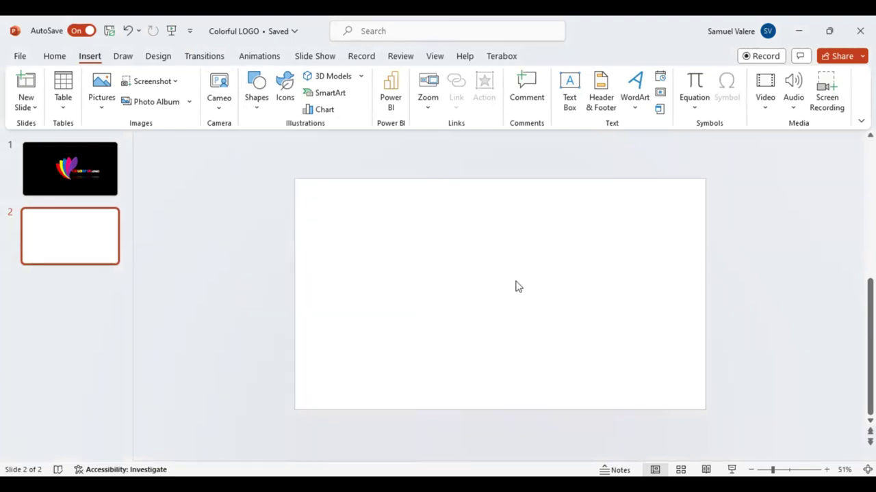
pyautogui.click(260, 113)
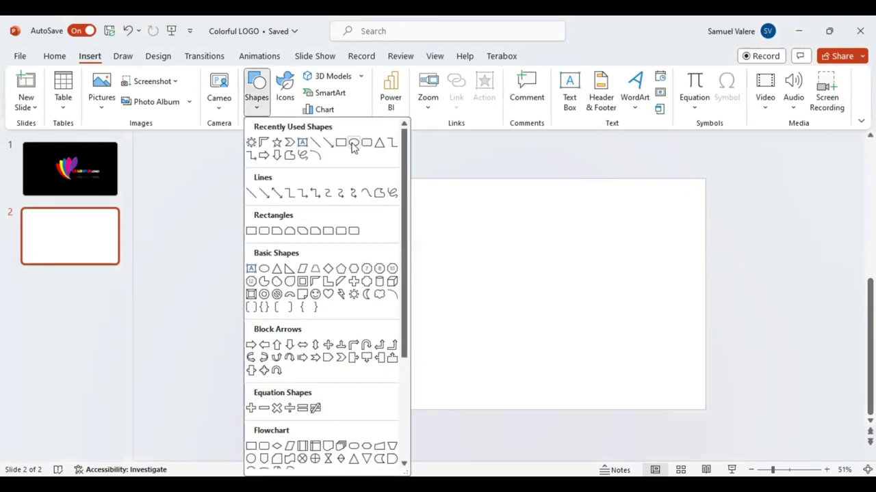
# Draw a 2.83-inch blue oval circle, centre it on the slide and give it No Outline
pyautogui.click(352, 142)
pyautogui.moveTo(433, 244); pyautogui.dragTo(477, 286)
pyautogui.moveTo(458, 258)
pyautogui.mouseDown()
pyautogui.moveTo(502, 293)
pyautogui.moveTo(508, 285)
pyautogui.mouseUp()
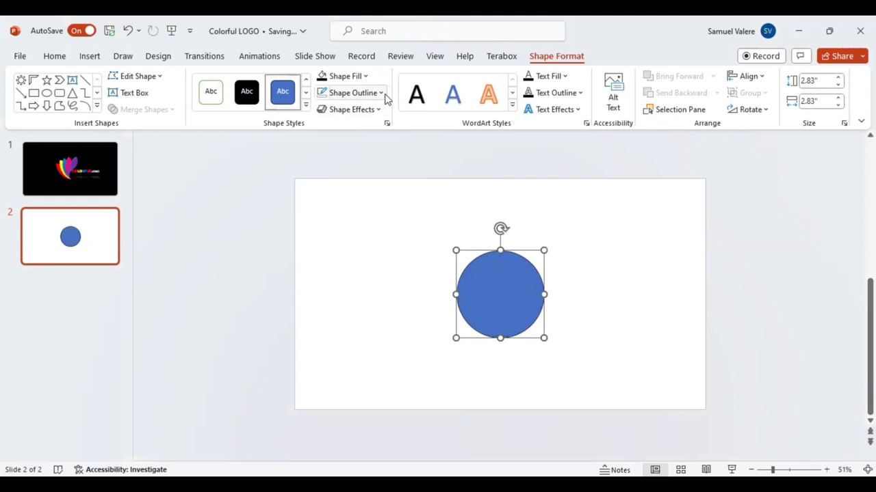
pyautogui.click(353, 92)
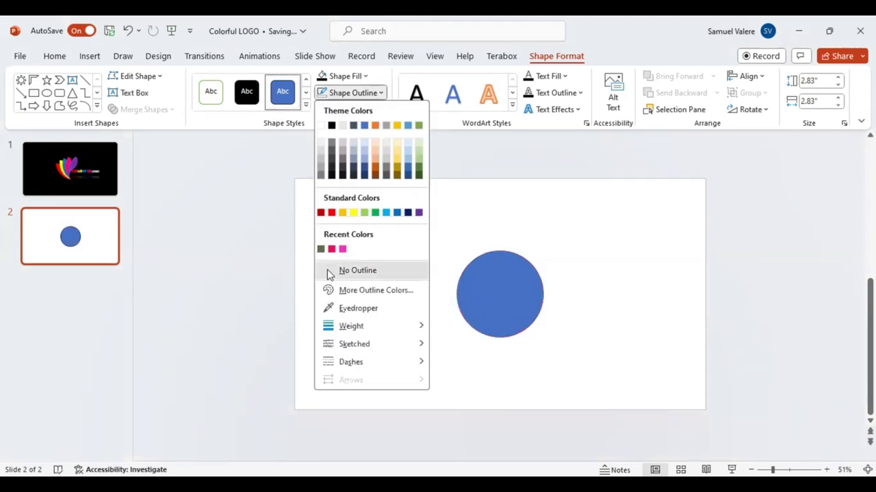
pyautogui.click(326, 269)
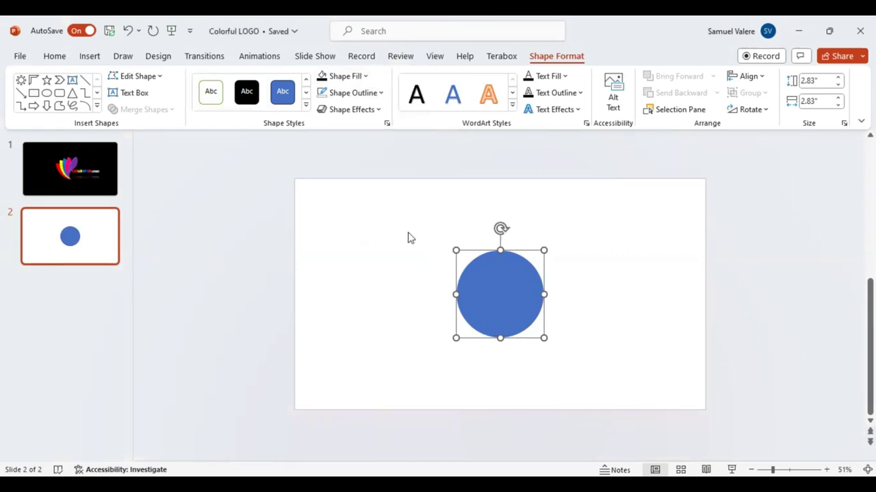
# Duplicate the circle slightly to the right and fill the copy black, leaving a blue crescent
pyautogui.moveTo(490, 293)
pyautogui.mouseDown()
pyautogui.moveTo(495, 297)
pyautogui.moveTo(494, 290)
pyautogui.mouseUp()
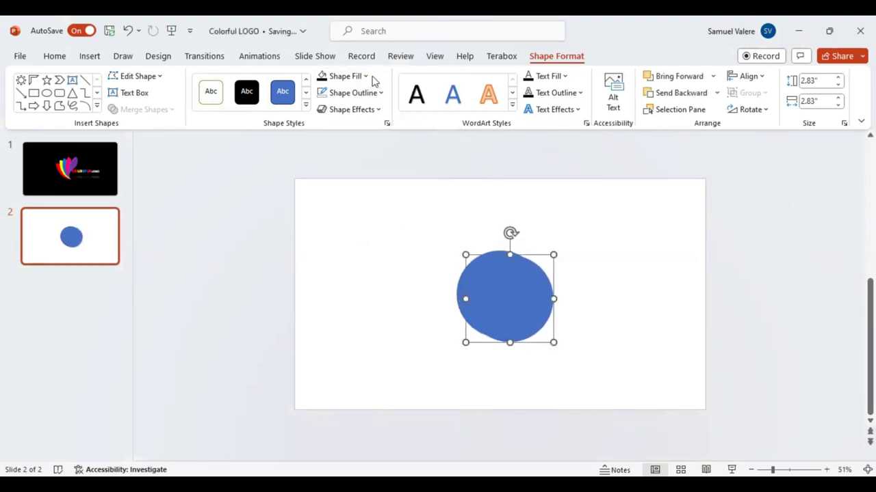
pyautogui.click(364, 77)
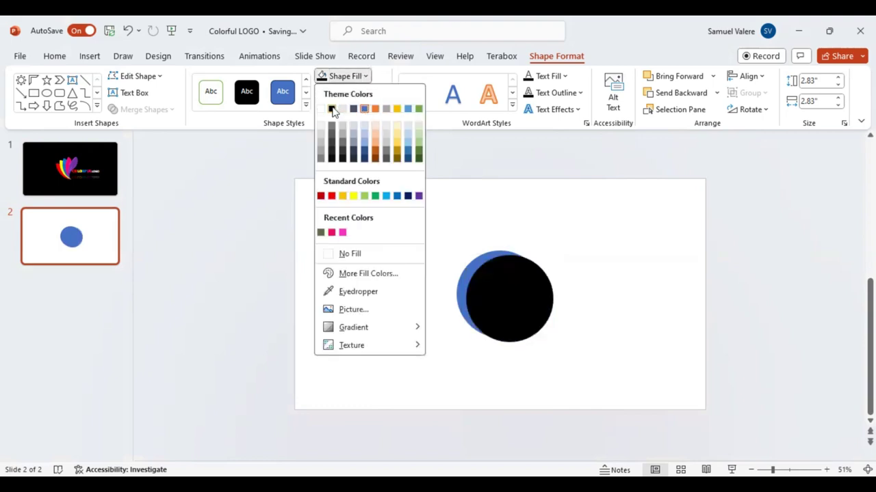
pyautogui.click(333, 112)
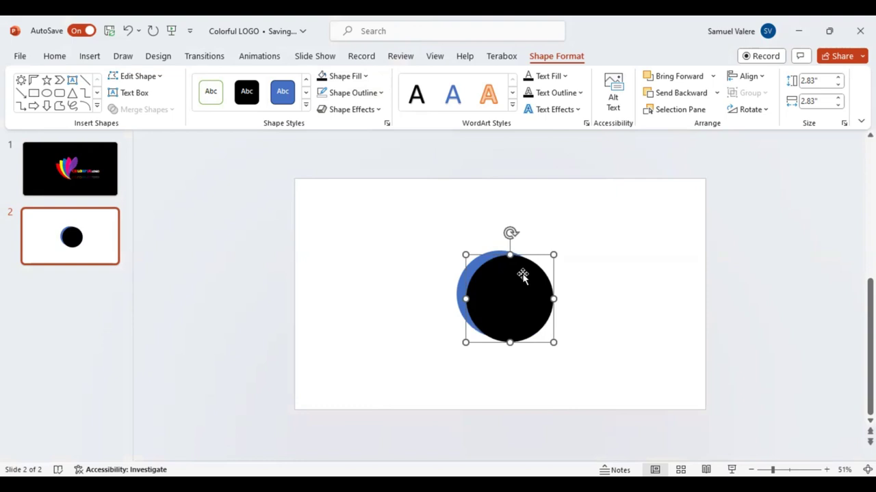
pyautogui.moveTo(523, 275); pyautogui.dragTo(522, 274)
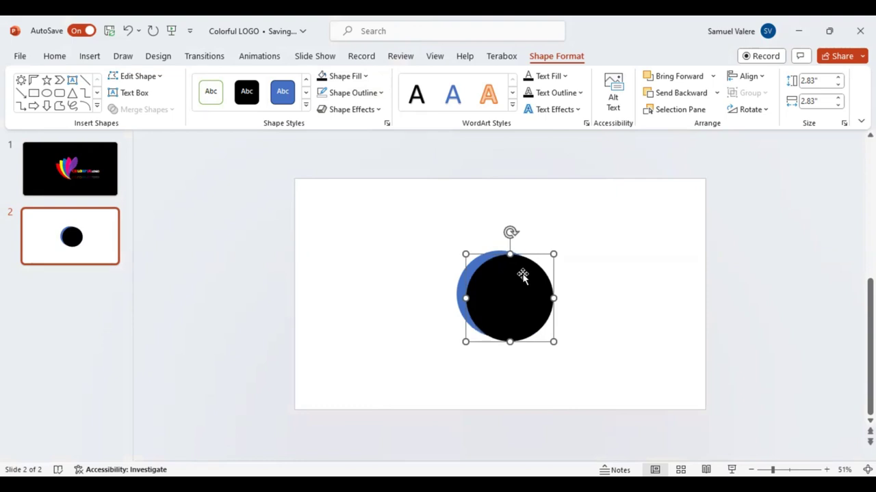
# Select both circles and split them with Merge Shapes > Fragment
pyautogui.click(653, 325)
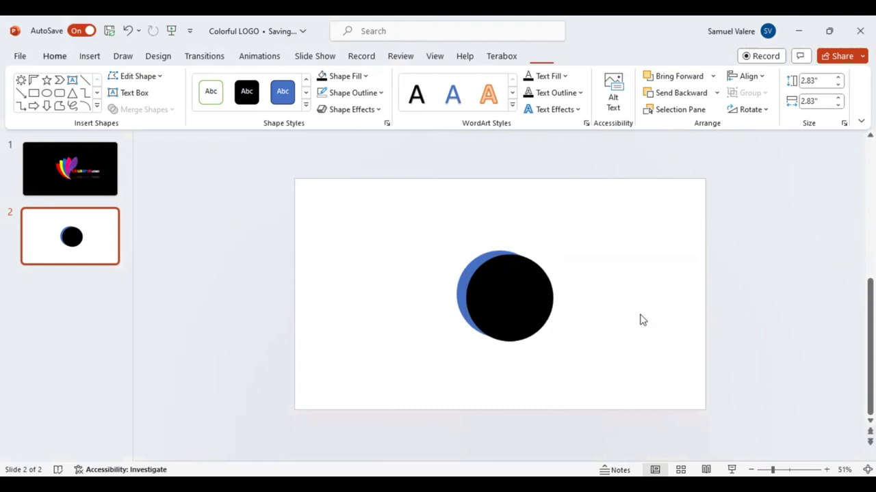
pyautogui.click(527, 297)
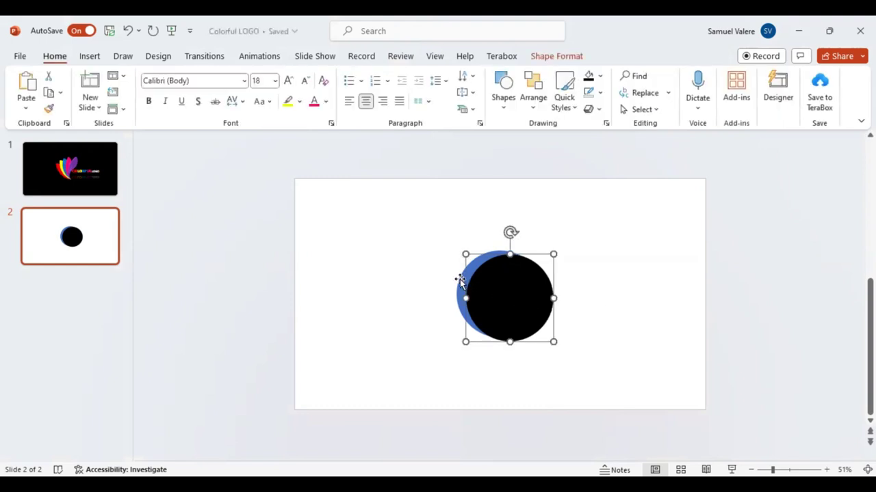
pyautogui.keyDown('shift'); pyautogui.click(460, 281); pyautogui.keyUp('shift')
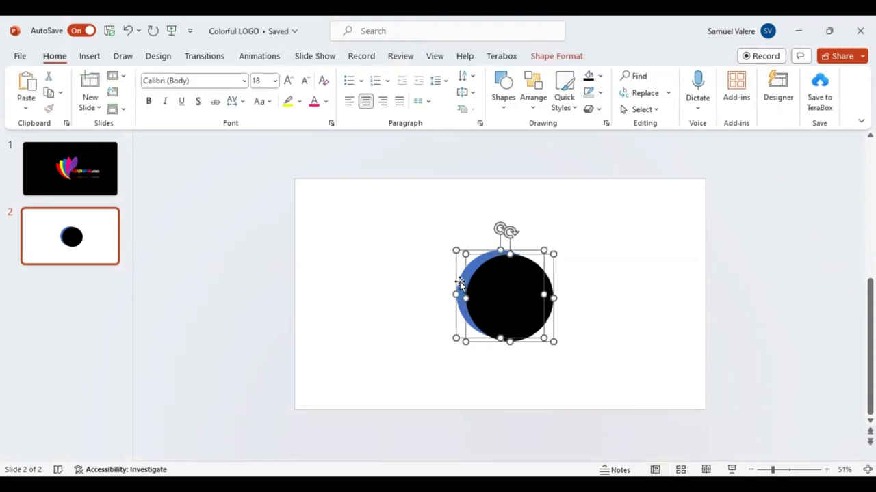
pyautogui.click(566, 59)
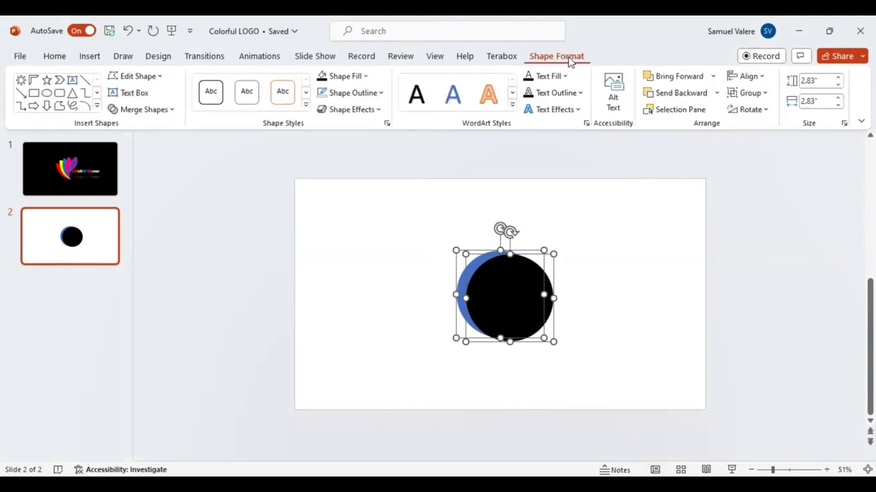
pyautogui.click(174, 112)
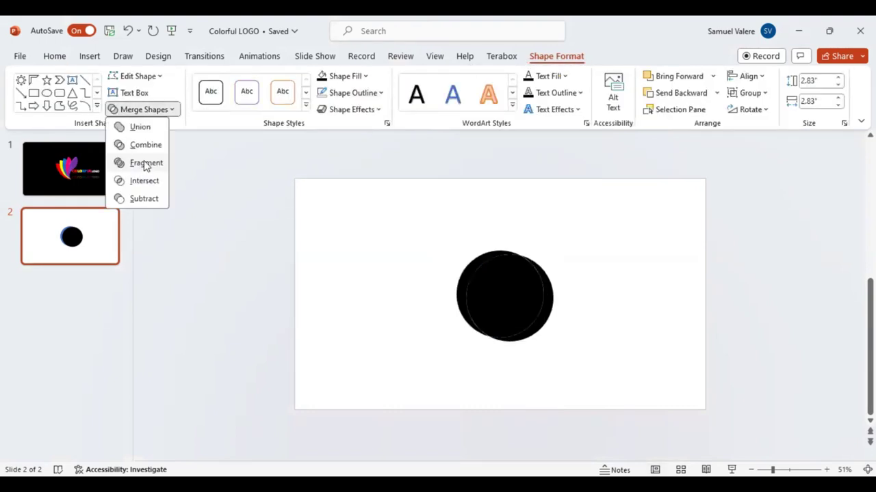
pyautogui.click(146, 164)
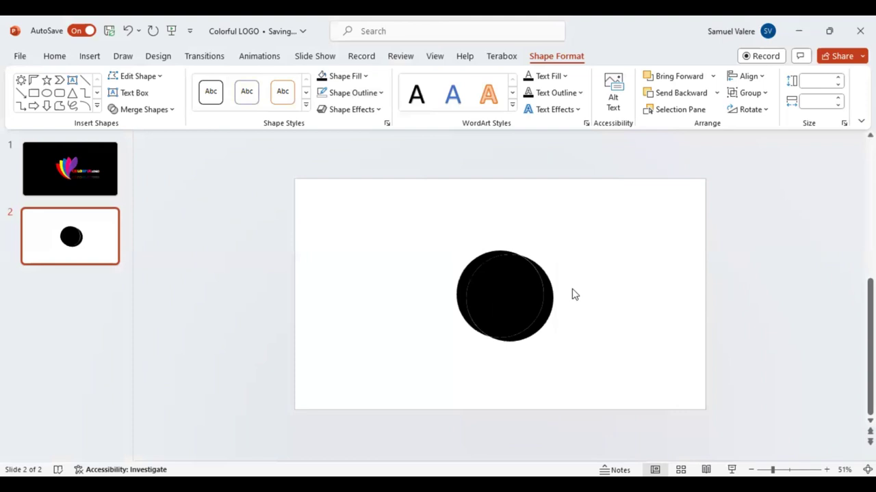
# Delete the middle fragment and the right crescent, leaving the left crescent
pyautogui.click(517, 289)
pyautogui.press('Delete')
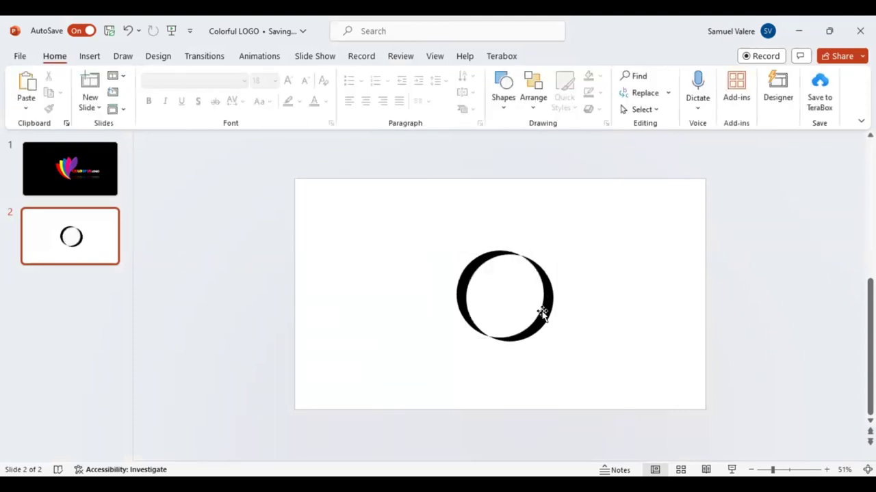
pyautogui.click(541, 313)
pyautogui.press('Delete')
# Copy the crescent, rotate the copy and place it below-right of the original
pyautogui.click(469, 277)
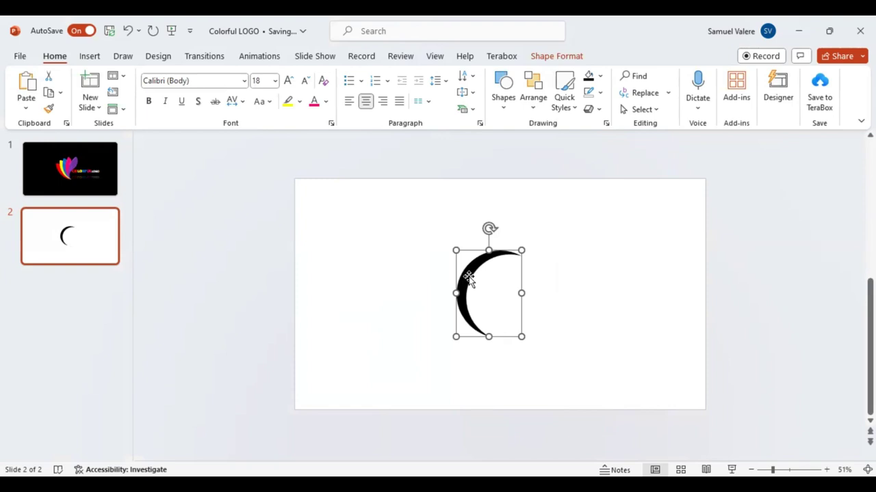
pyautogui.moveTo(469, 277); pyautogui.dragTo(480, 304)
pyautogui.moveTo(504, 249)
pyautogui.mouseDown()
pyautogui.moveTo(472, 248)
pyautogui.moveTo(425, 288)
pyautogui.mouseUp()
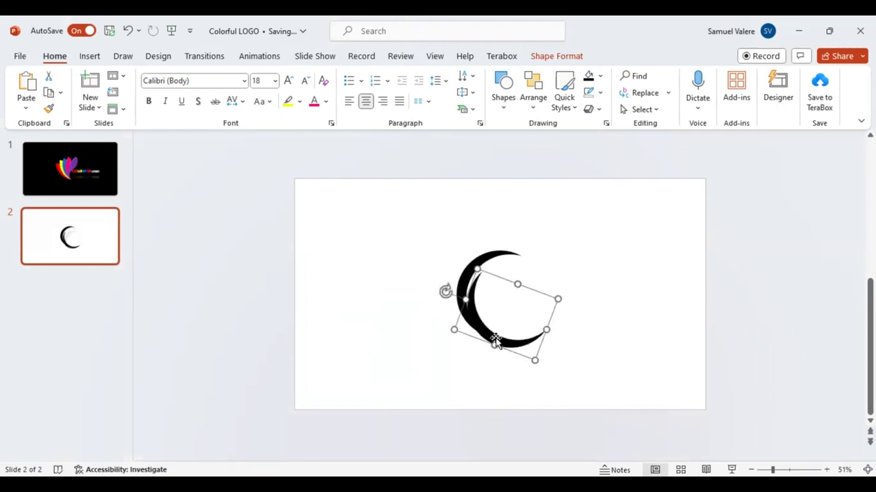
pyautogui.click(513, 344)
pyautogui.click(463, 289)
pyautogui.click(466, 277)
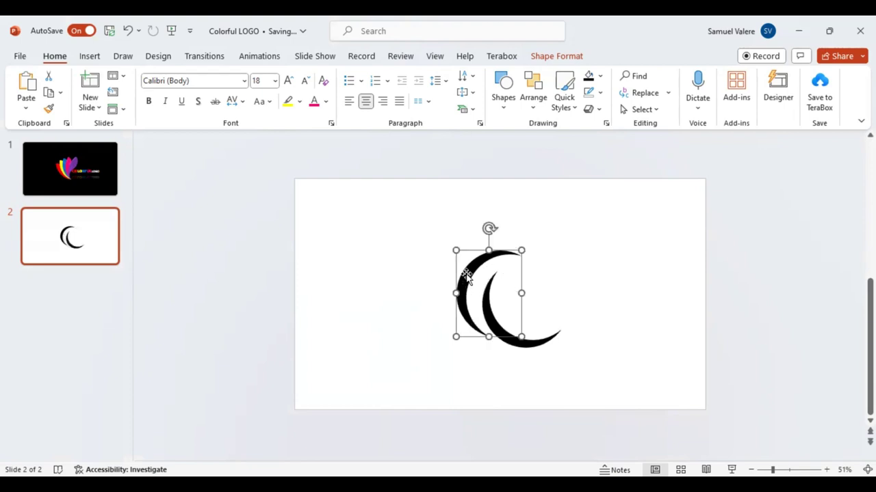
pyautogui.click(547, 59)
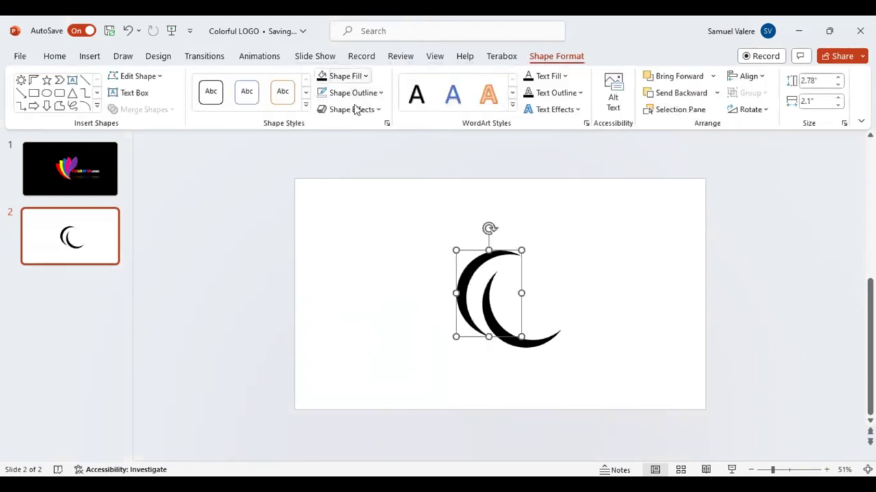
# Fill the upright crescent red
pyautogui.click(396, 109)
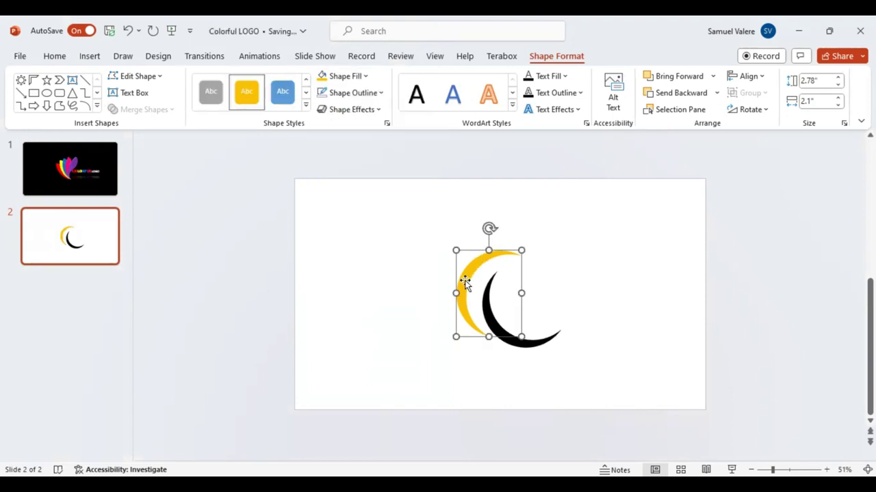
pyautogui.click(362, 76)
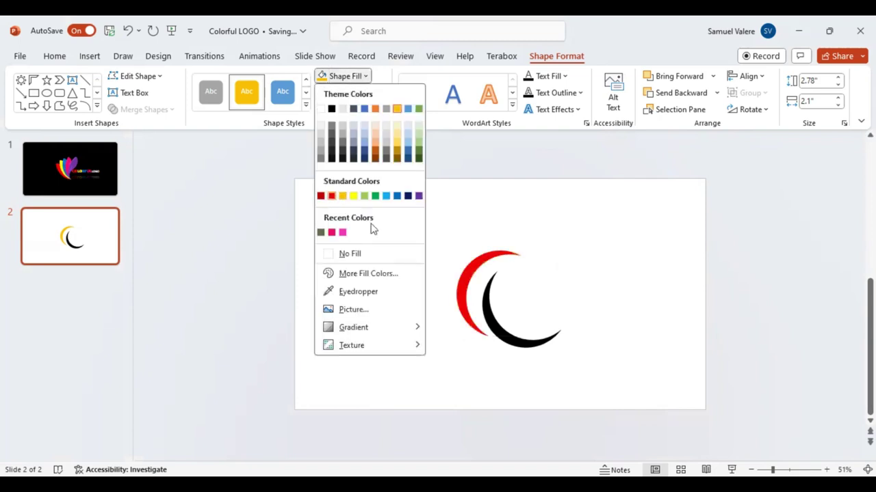
pyautogui.click(331, 196)
# Fill the rotated crescent gold and move it slightly down beneath the red one
pyautogui.click(497, 329)
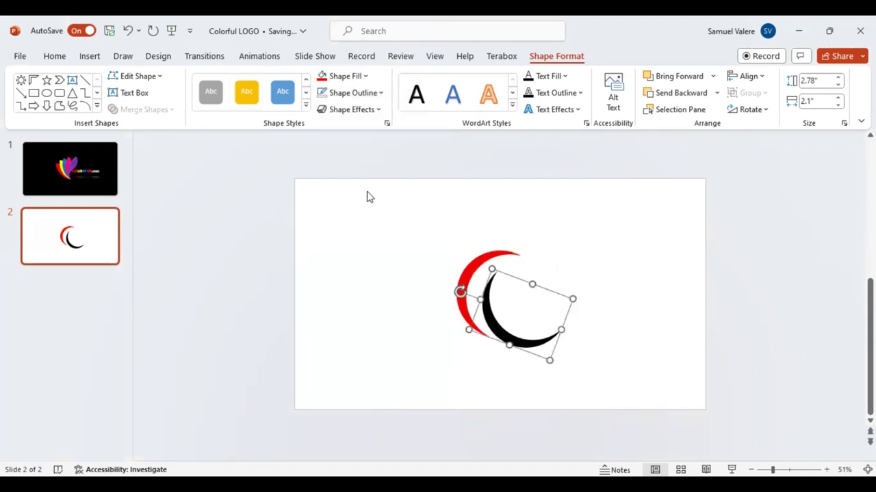
pyautogui.click(366, 76)
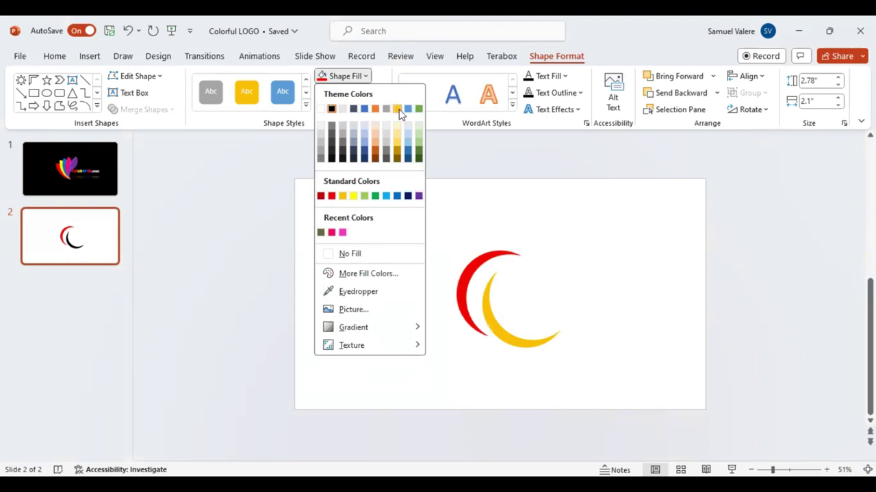
pyautogui.click(398, 109)
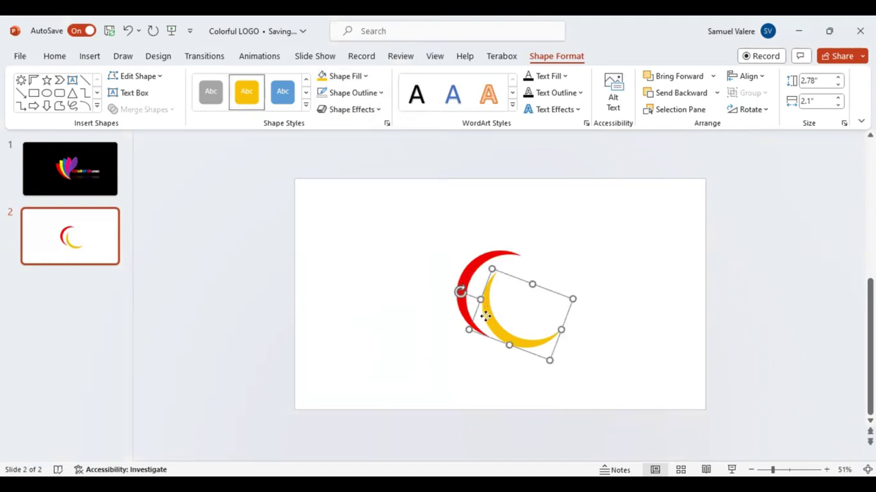
pyautogui.moveTo(485, 316); pyautogui.dragTo(463, 334)
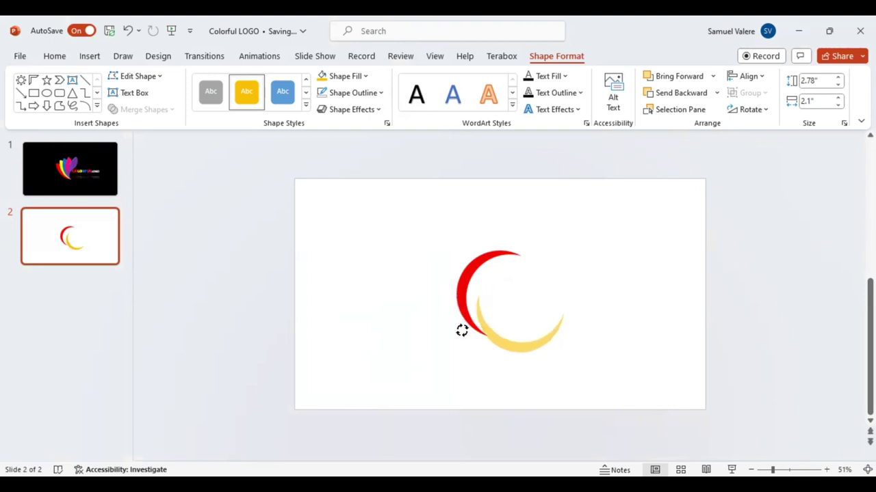
# Tilt and nudge the yellow crescent under the red arc, then copy it toward the upper right
pyautogui.moveTo(463, 335)
pyautogui.mouseDown()
pyautogui.moveTo(506, 336)
pyautogui.moveTo(452, 323)
pyautogui.mouseUp()
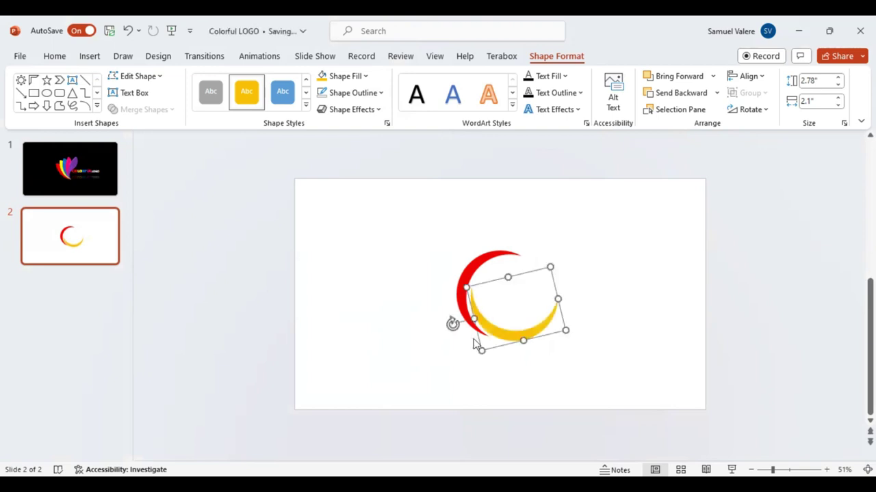
pyautogui.press('Right')
pyautogui.press('Right')
pyautogui.press('Down')
pyautogui.press('Down')
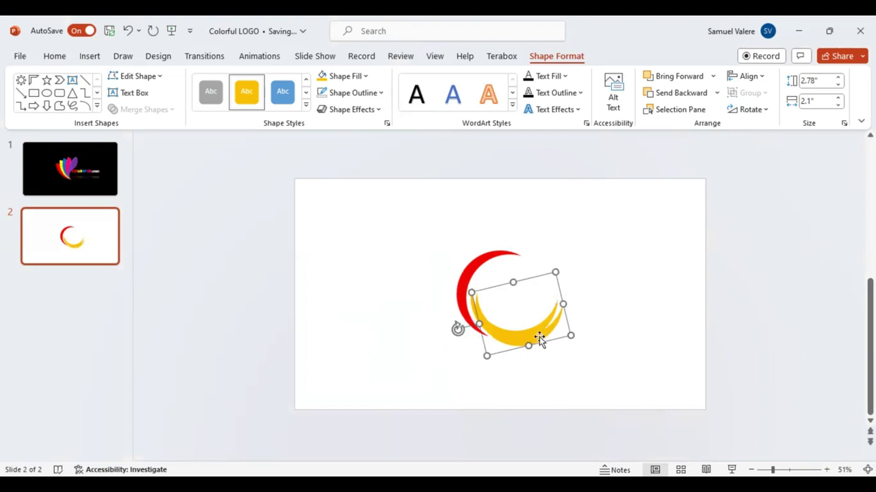
pyautogui.moveTo(540, 336); pyautogui.dragTo(587, 301)
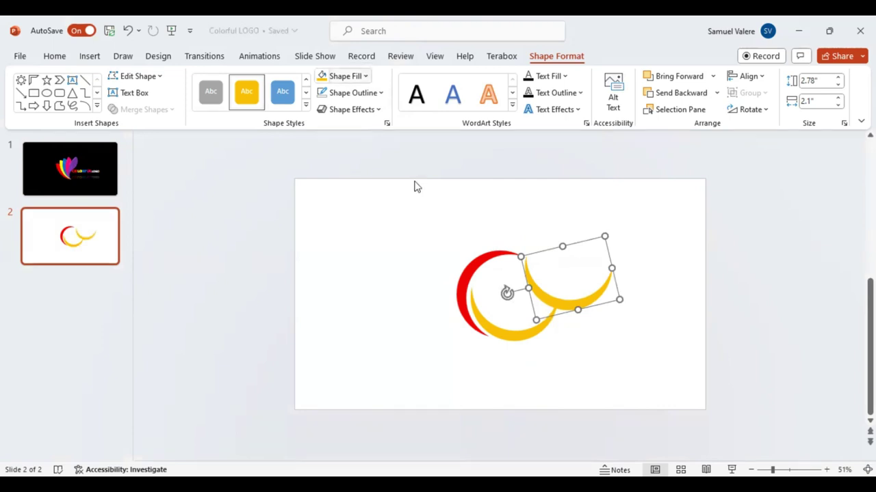
# Fill the copied crescent dark blue, turn it upright and fit it beside the red arc
pyautogui.click(366, 76)
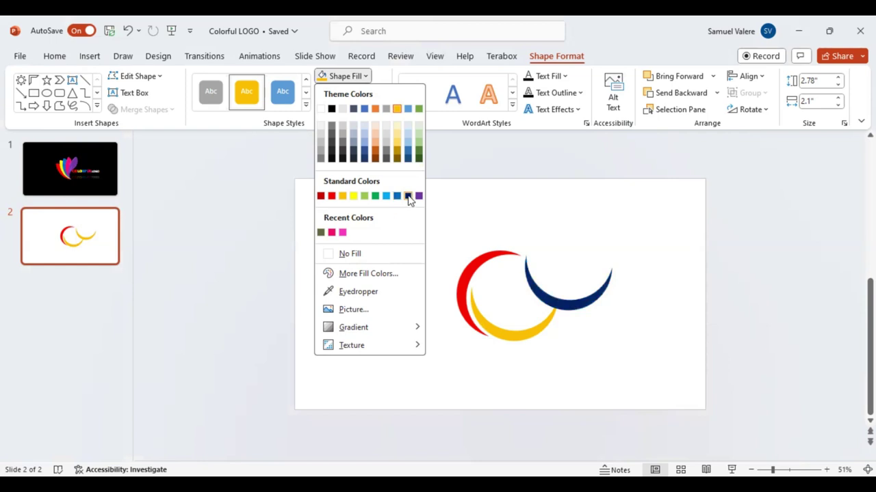
pyautogui.click(408, 196)
pyautogui.moveTo(506, 290); pyautogui.dragTo(602, 334)
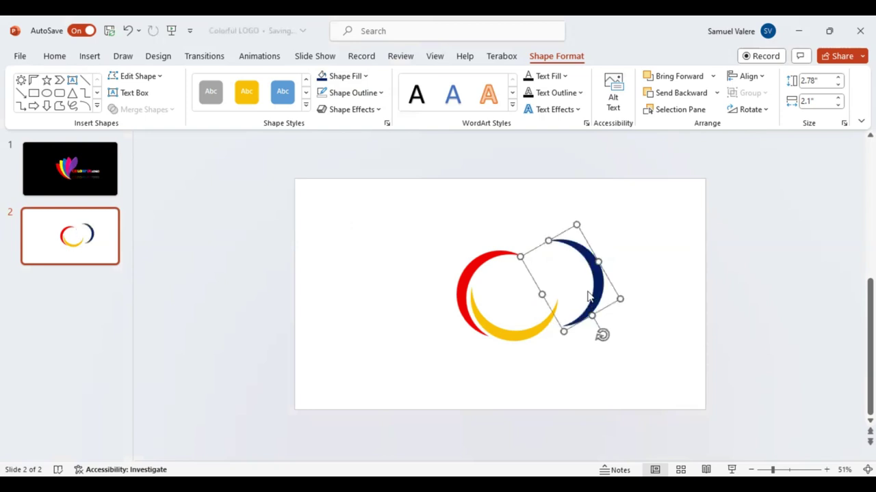
pyautogui.moveTo(590, 294)
pyautogui.mouseDown()
pyautogui.moveTo(552, 277)
pyautogui.moveTo(553, 288)
pyautogui.mouseUp()
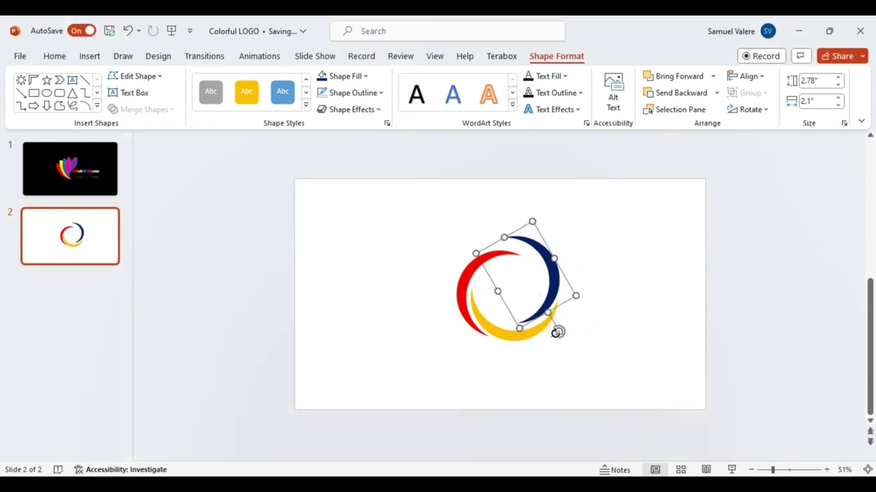
pyautogui.moveTo(558, 332); pyautogui.dragTo(551, 336)
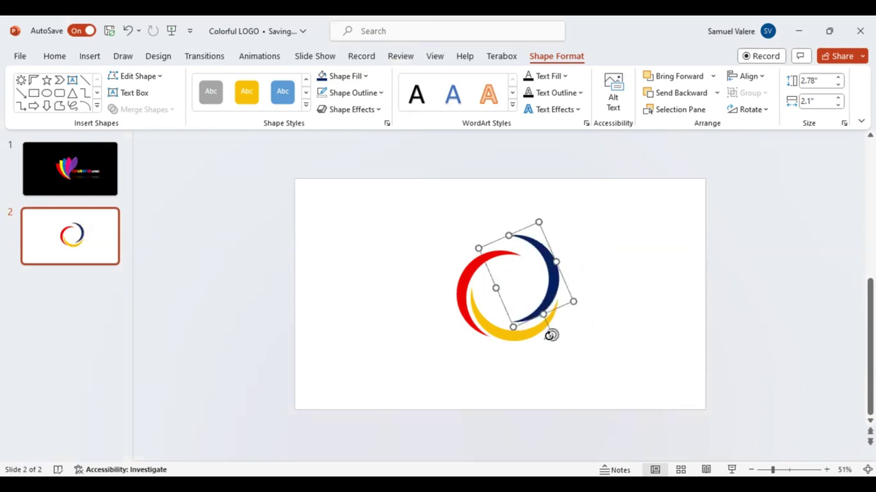
pyautogui.press('Right')
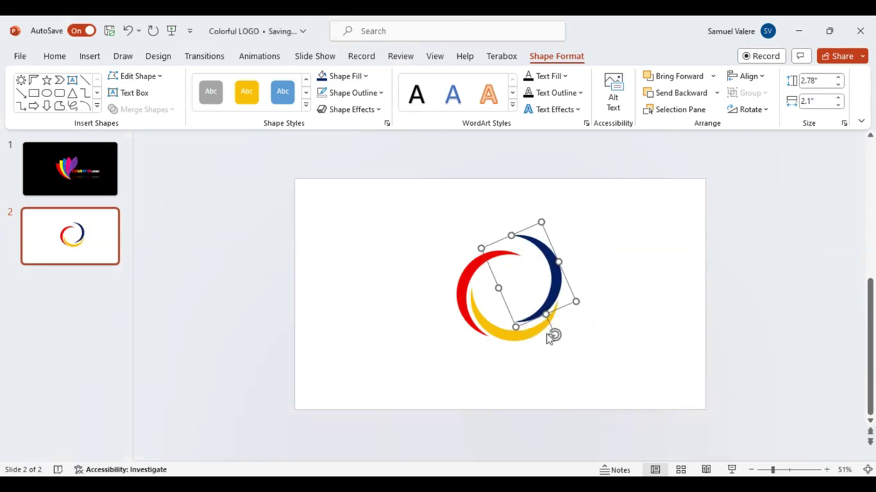
# Re-angle and shift the red crescent, then duplicate the dark-blue crescent up and left
pyautogui.click(469, 282)
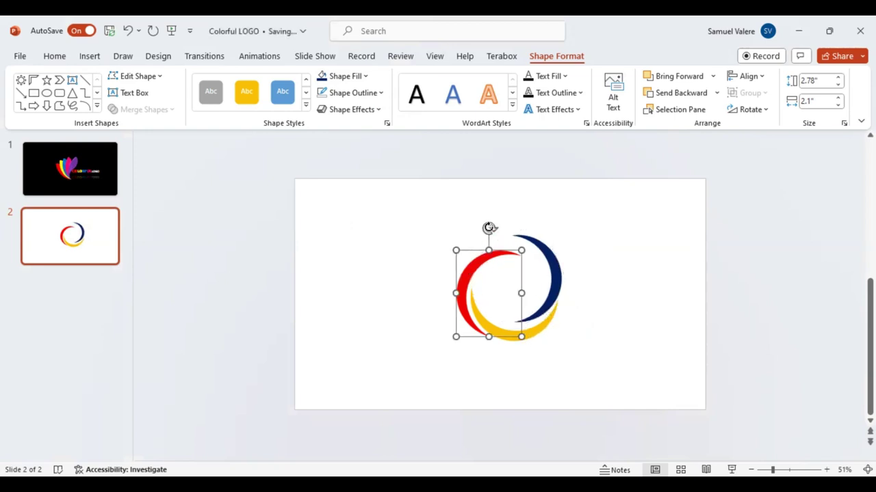
pyautogui.moveTo(486, 226); pyautogui.dragTo(482, 224)
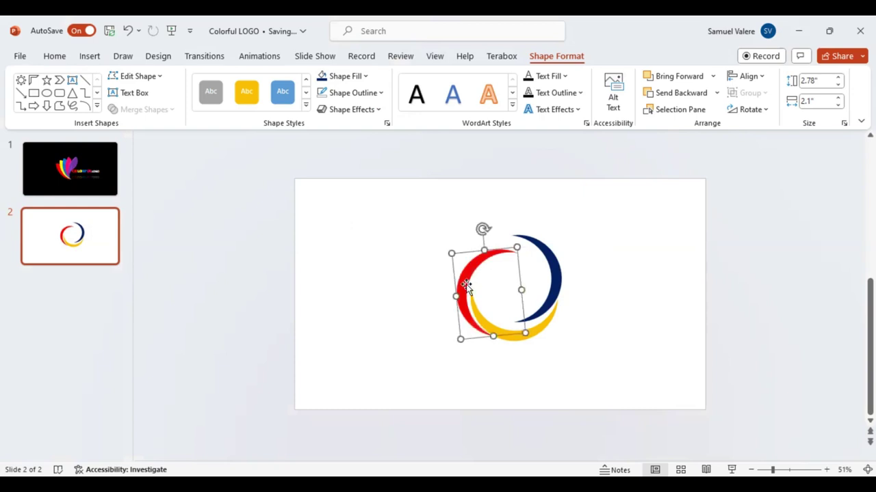
pyautogui.moveTo(470, 286); pyautogui.dragTo(464, 291)
pyautogui.moveTo(481, 229); pyautogui.dragTo(476, 233)
pyautogui.moveTo(464, 276); pyautogui.dragTo(463, 278)
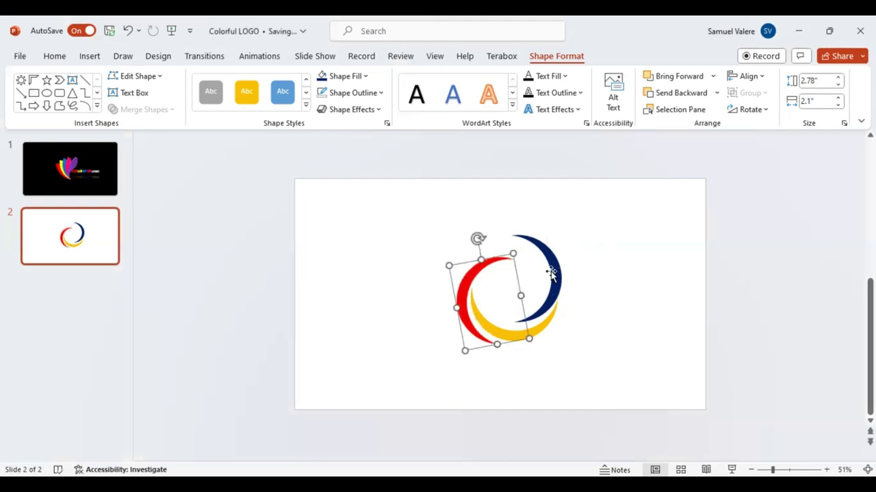
pyautogui.click(551, 272)
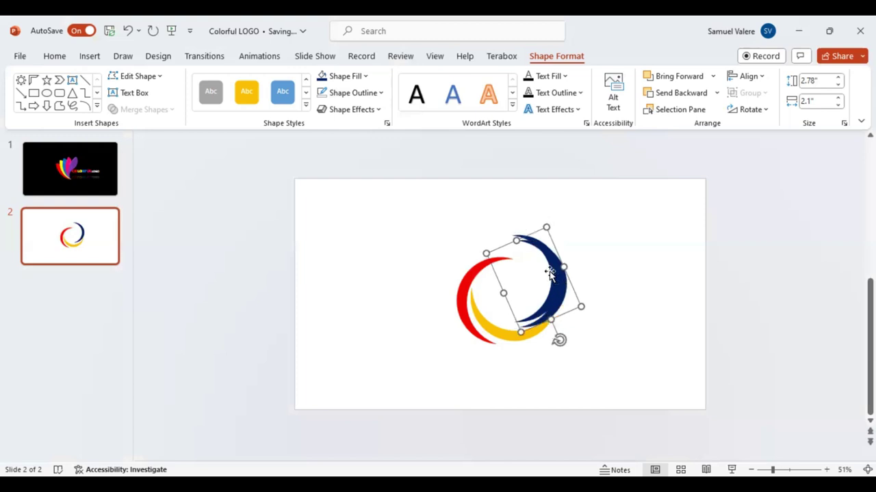
pyautogui.moveTo(551, 273); pyautogui.dragTo(521, 264)
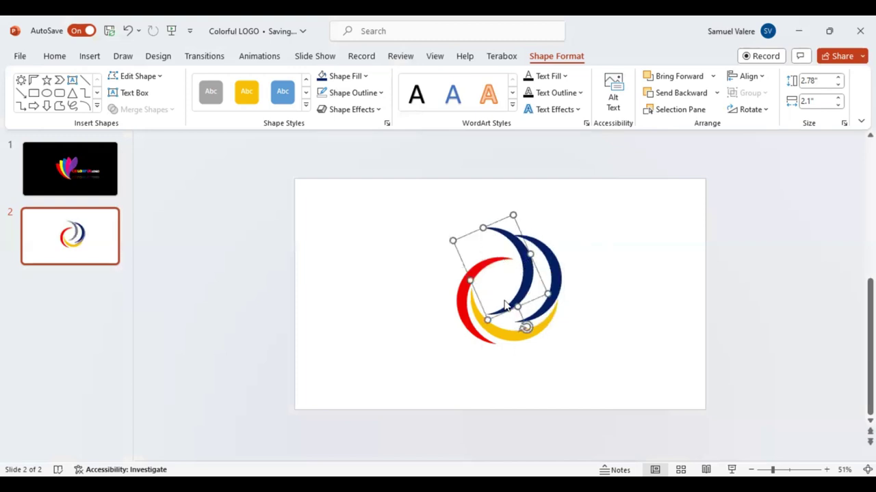
# Swing the duplicate crescent across the top of the ring and fill it purple
pyautogui.moveTo(526, 327); pyautogui.dragTo(552, 279)
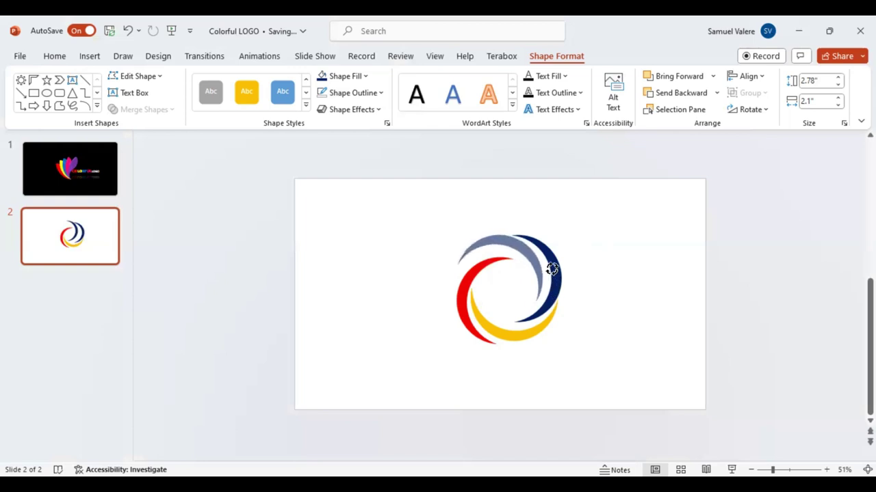
pyautogui.moveTo(552, 279); pyautogui.dragTo(552, 268)
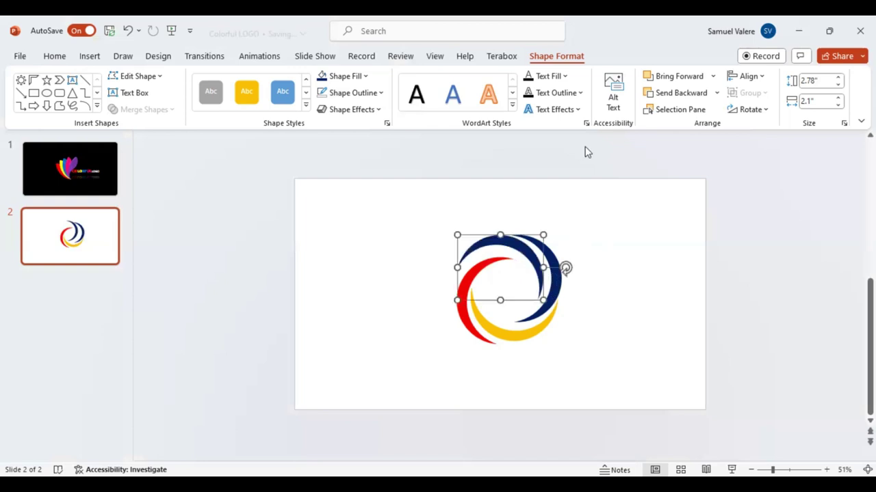
pyautogui.click(366, 76)
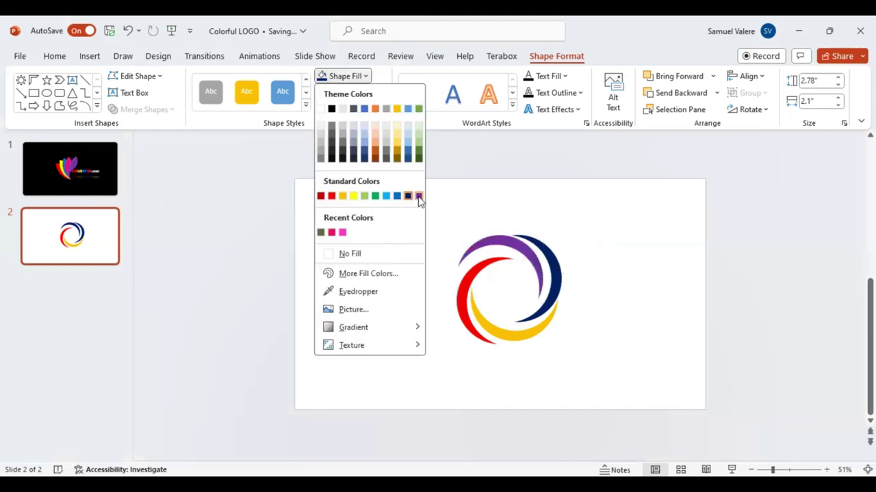
pyautogui.click(418, 197)
pyautogui.moveTo(508, 242); pyautogui.dragTo(510, 245)
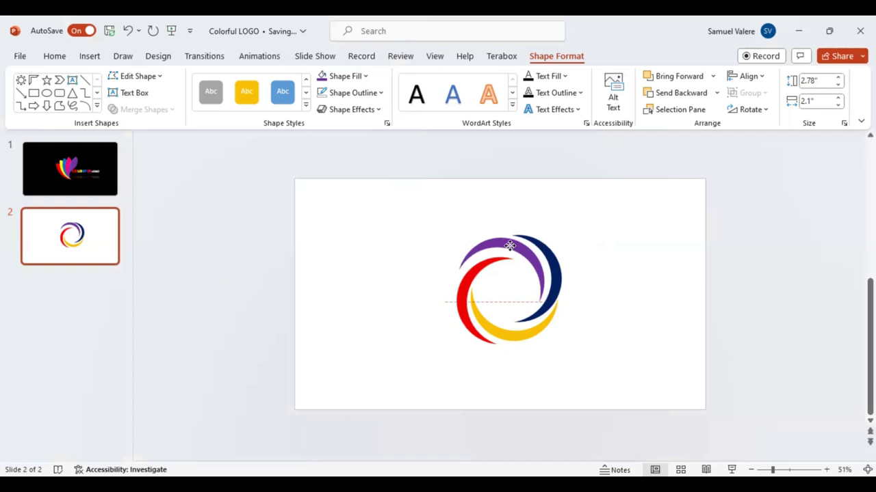
pyautogui.moveTo(509, 247); pyautogui.dragTo(511, 251)
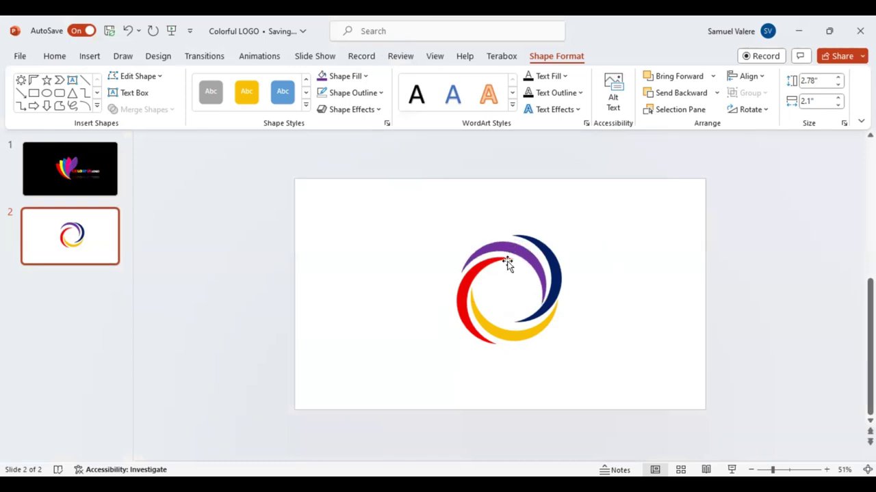
# Rotate the yellow crescent about 9° clockwise and nudge it into place
pyautogui.click(509, 264)
pyautogui.click(514, 335)
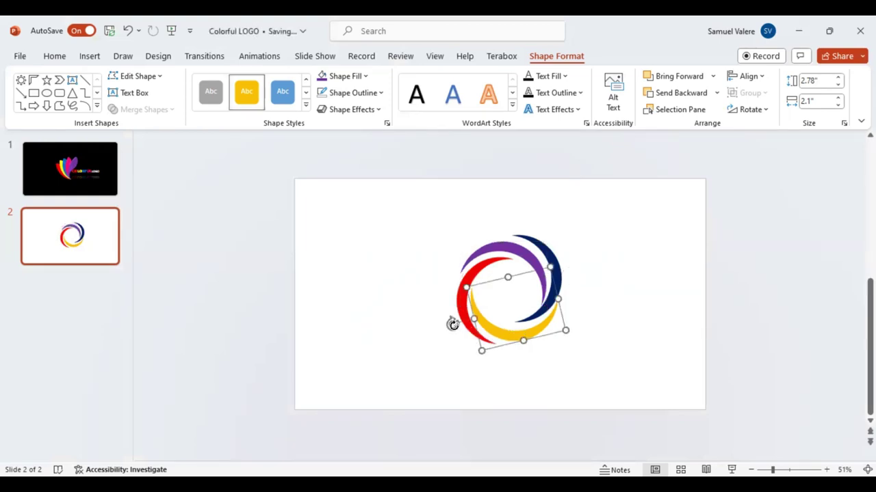
pyautogui.moveTo(452, 324); pyautogui.dragTo(451, 314)
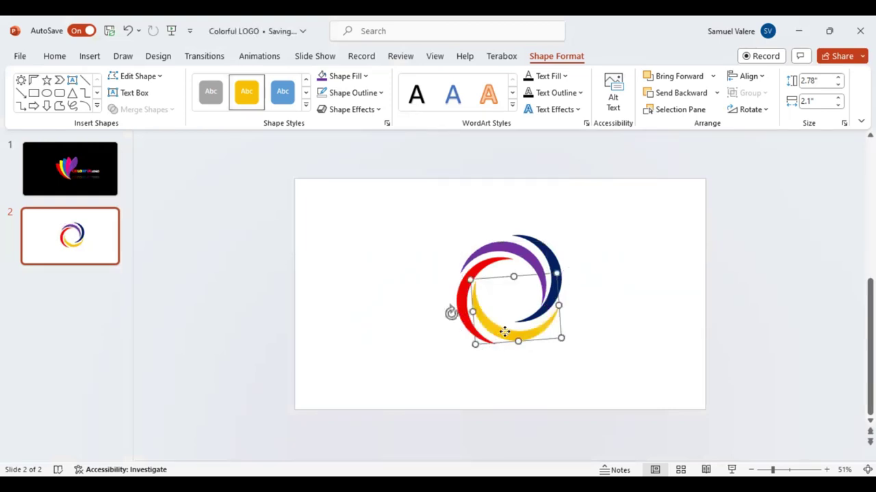
pyautogui.press('Escape')
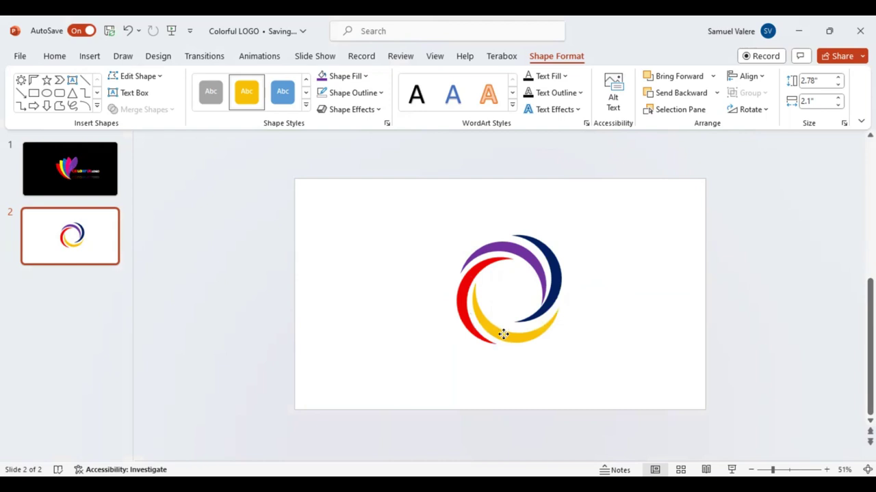
pyautogui.moveTo(503, 334); pyautogui.dragTo(502, 337)
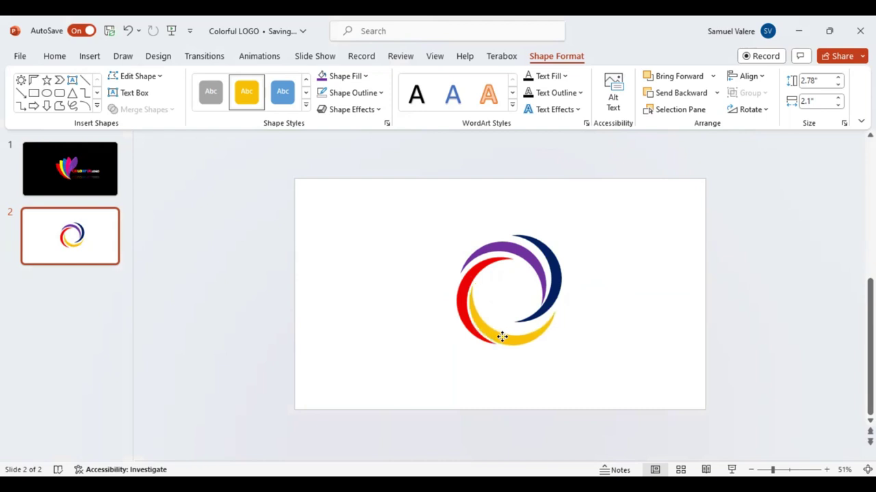
pyautogui.press('Right')
pyautogui.press('Up')
pyautogui.click(502, 337)
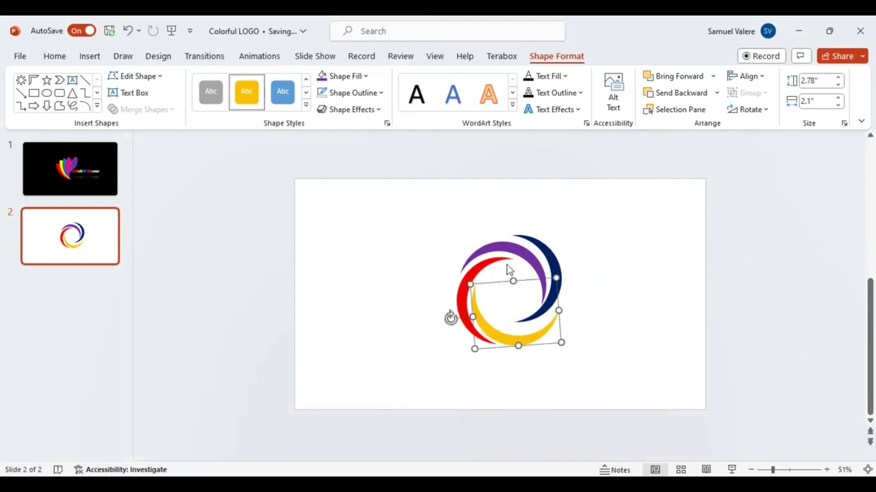
# Re-angle the purple crescent at the top and settle the navy arc on the ring's right
pyautogui.click(486, 252)
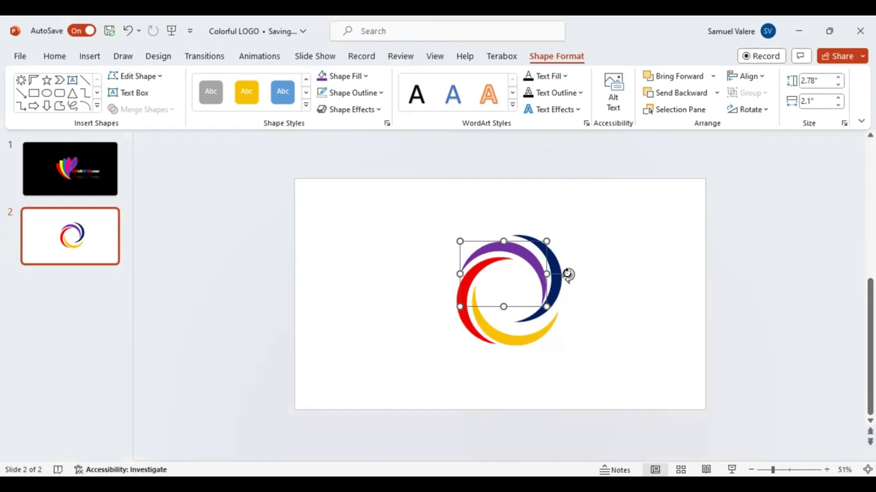
pyautogui.moveTo(568, 274); pyautogui.dragTo(567, 271)
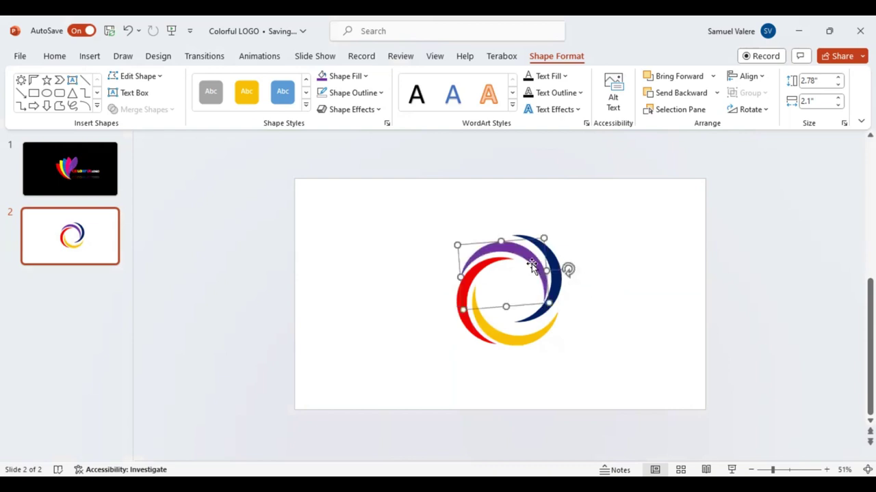
pyautogui.moveTo(567, 269)
pyautogui.mouseDown()
pyautogui.moveTo(515, 254)
pyautogui.moveTo(556, 267)
pyautogui.mouseUp()
pyautogui.click(553, 264)
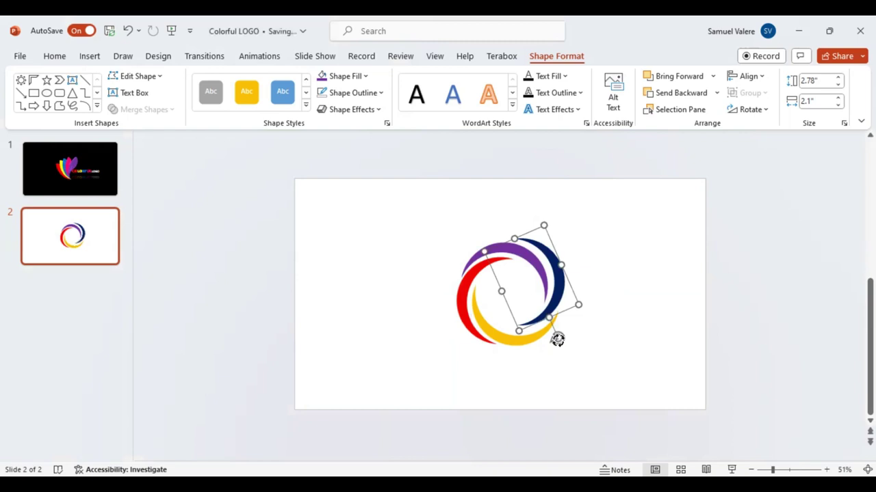
pyautogui.moveTo(557, 338); pyautogui.dragTo(546, 342)
pyautogui.moveTo(554, 298); pyautogui.dragTo(555, 301)
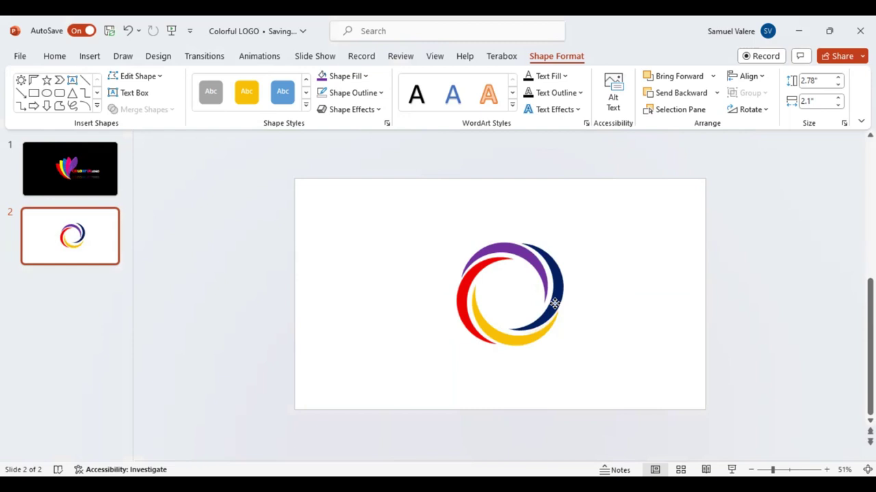
pyautogui.moveTo(555, 303); pyautogui.dragTo(556, 303)
pyautogui.click(642, 292)
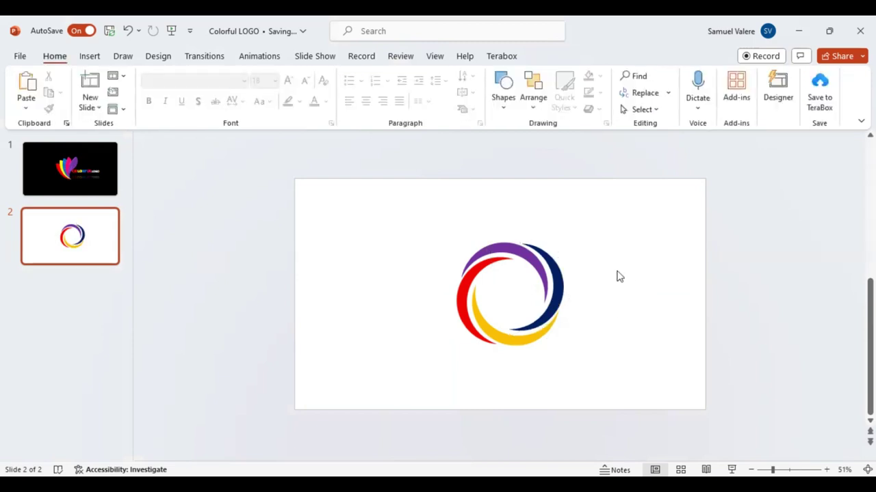
# Recolour the top purple arc light blue
pyautogui.click(520, 253)
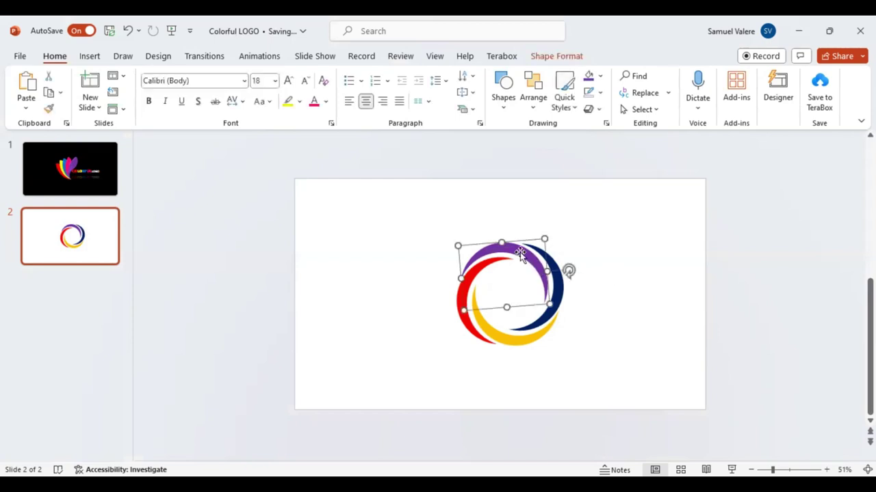
pyautogui.click(557, 58)
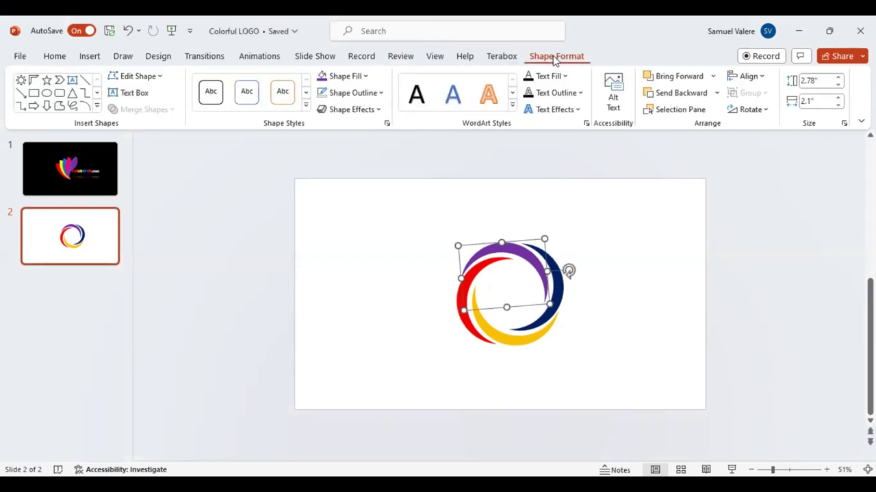
pyautogui.click(366, 76)
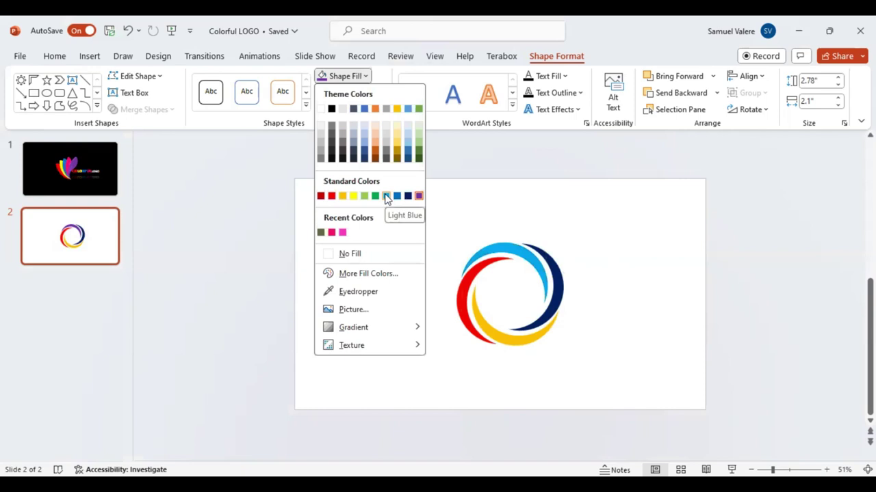
pyautogui.click(527, 272)
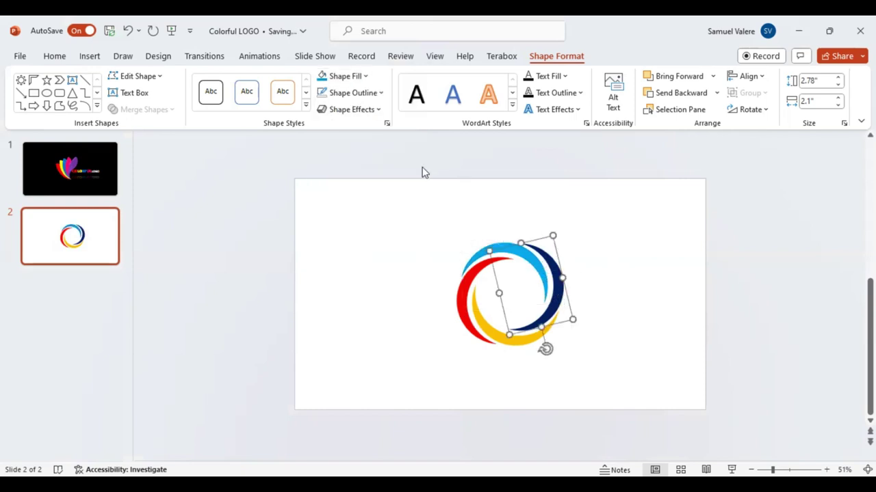
# Fill the right navy arc with green and deselect to view the ring
pyautogui.click(366, 76)
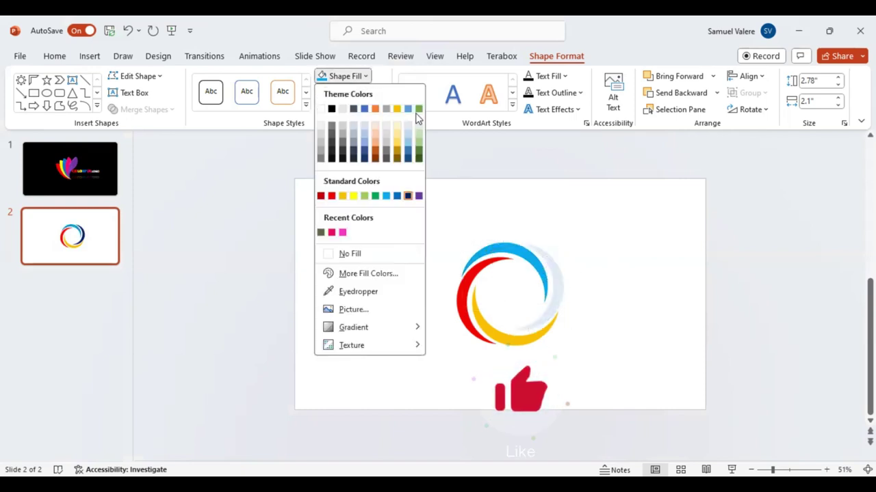
pyautogui.click(374, 197)
pyautogui.click(619, 315)
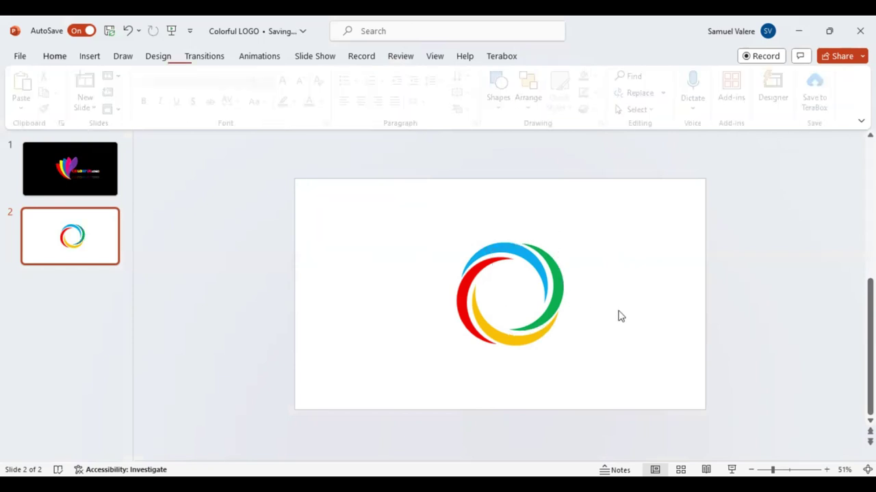
# Apply a 3-D preset shape effect to the red, yellow, light blue and green arcs
pyautogui.moveTo(435, 231); pyautogui.dragTo(594, 365)
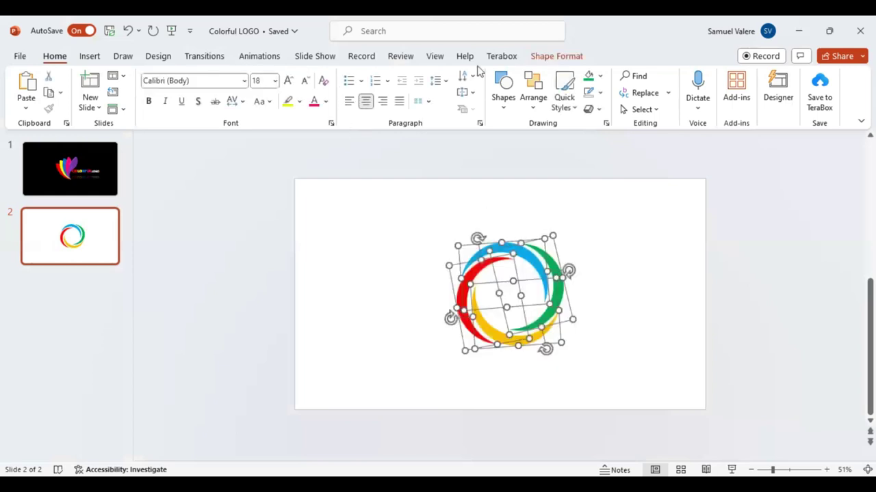
pyautogui.click(573, 57)
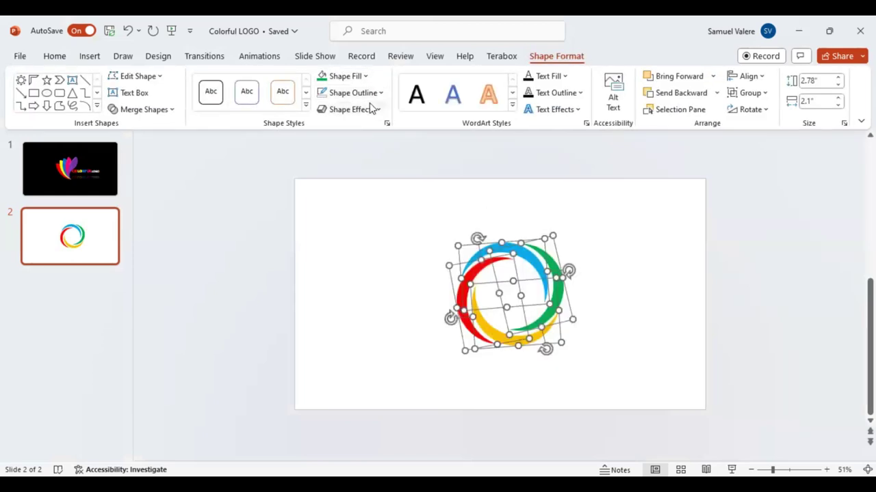
pyautogui.click(375, 111)
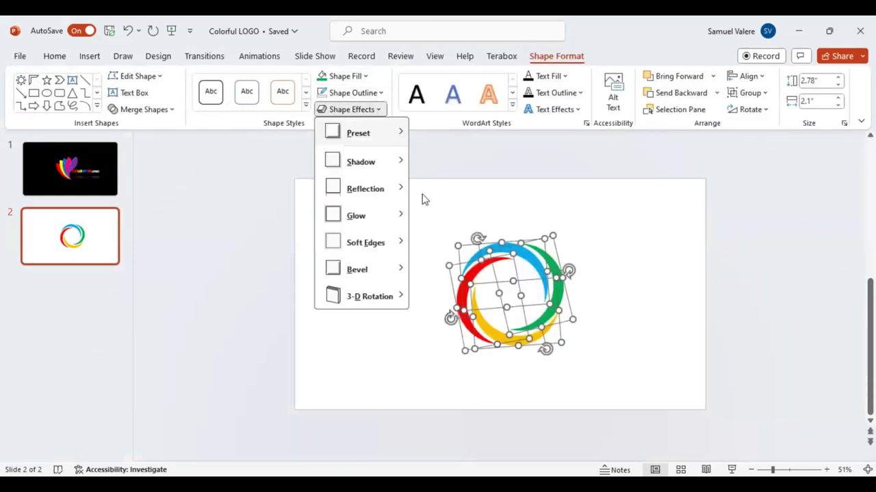
pyautogui.moveTo(370, 133)
pyautogui.click(621, 308)
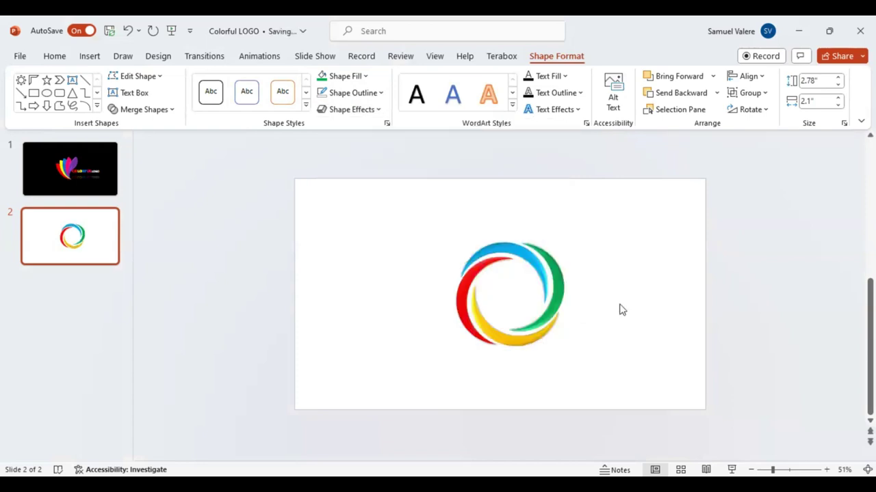
pyautogui.click(402, 204)
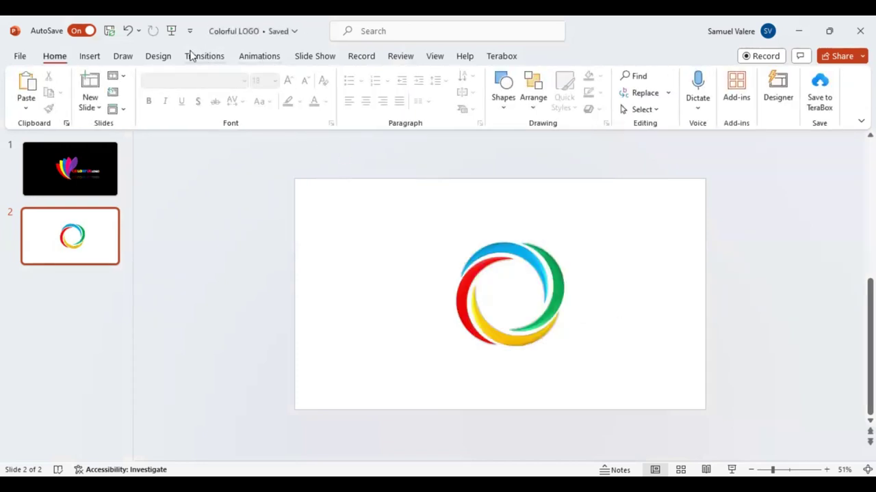
pyautogui.click(89, 56)
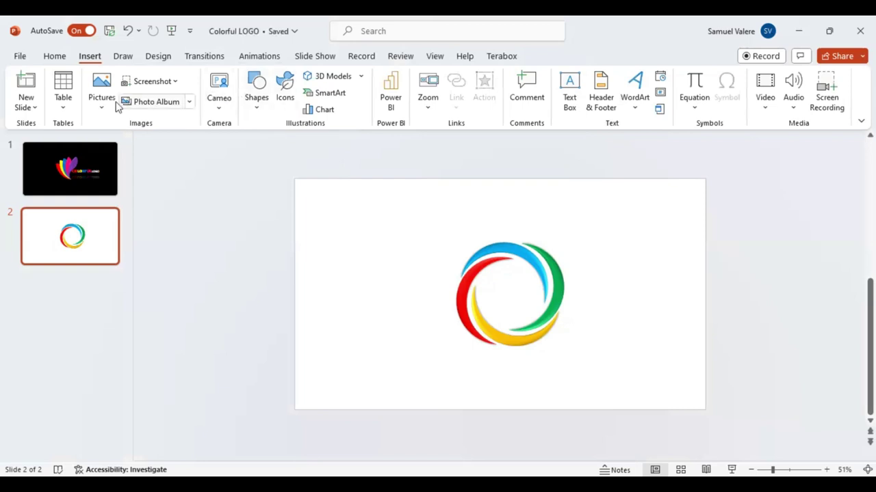
# Draw a Sun shape in the middle of the ring
pyautogui.click(257, 104)
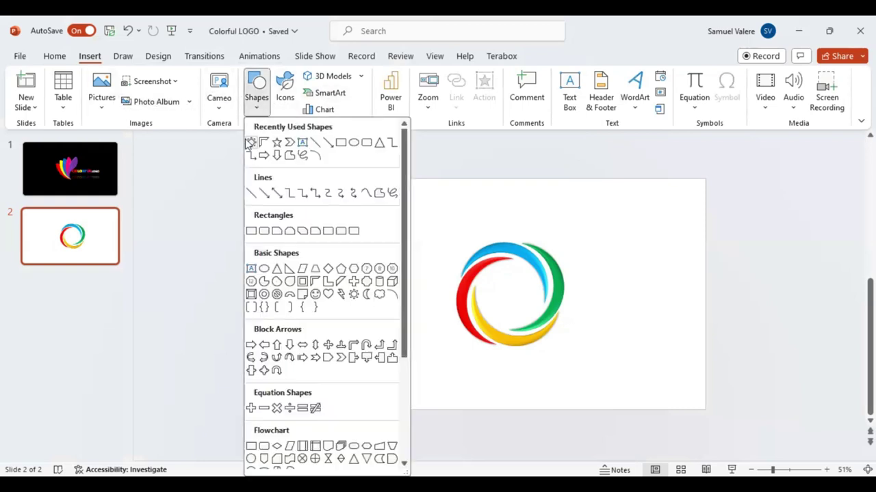
pyautogui.click(251, 142)
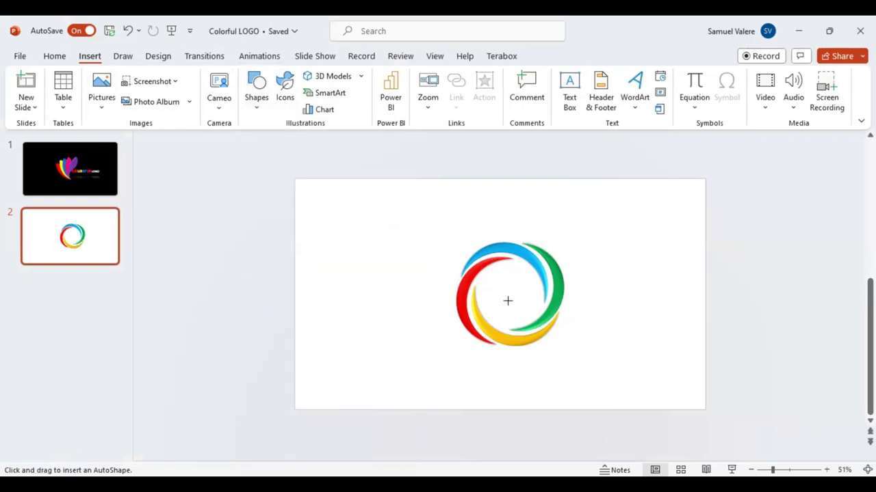
pyautogui.moveTo(501, 283); pyautogui.dragTo(525, 308)
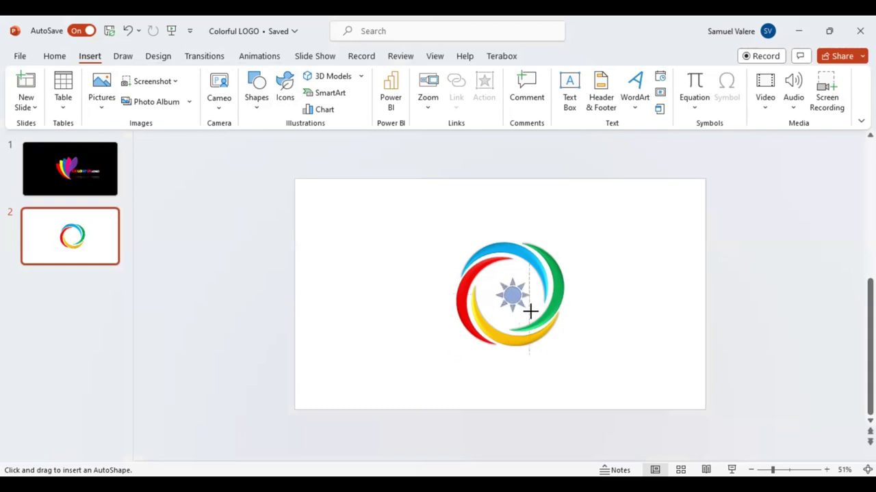
pyautogui.moveTo(530, 311); pyautogui.dragTo(507, 295)
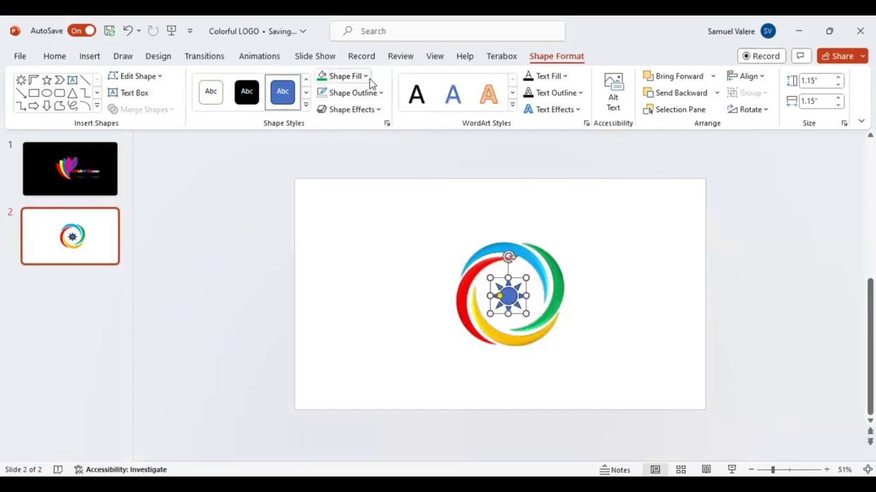
# Give the sun no outline and a black fill
pyautogui.click(382, 93)
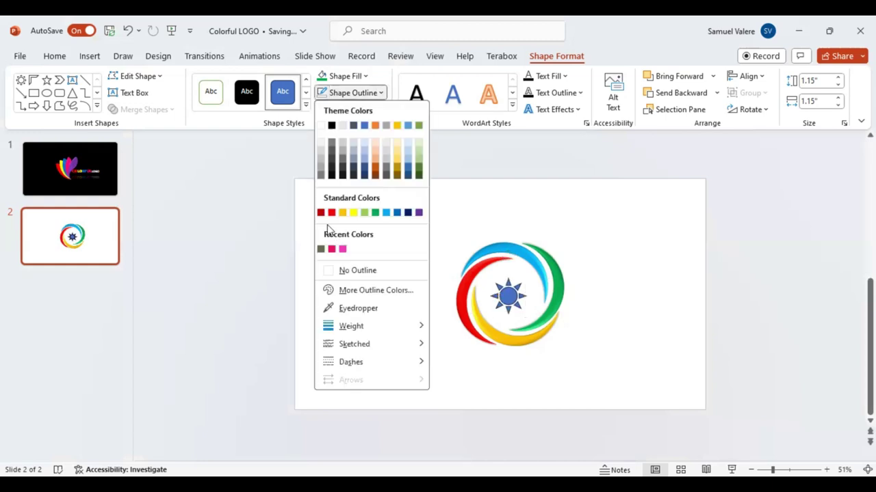
pyautogui.click(333, 274)
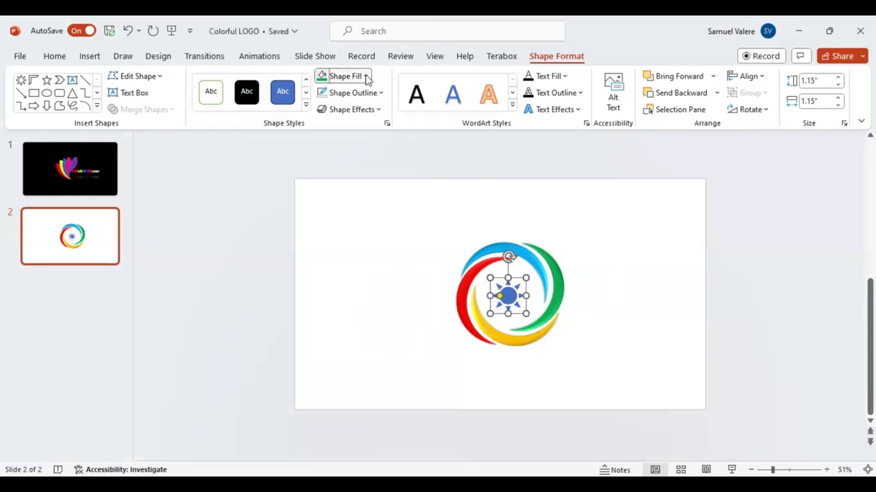
pyautogui.click(366, 77)
pyautogui.click(332, 109)
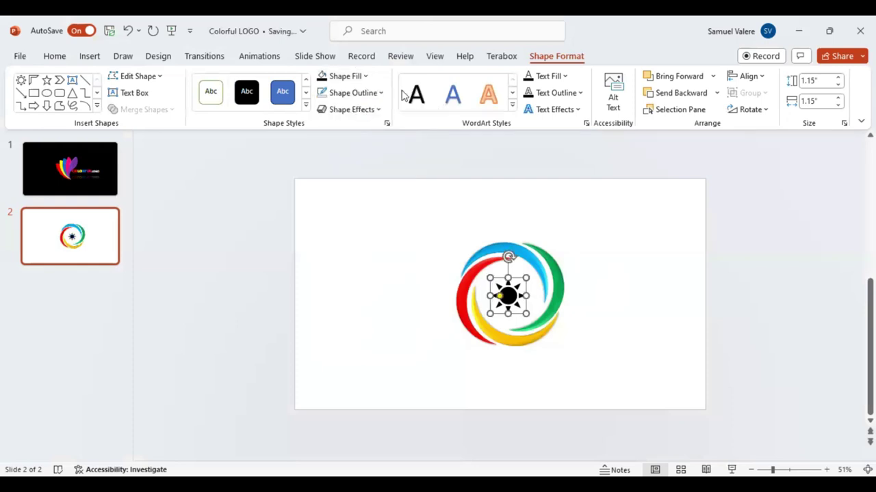
# Apply a 3-D preset to the sun, then group it with the four arcs
pyautogui.click(373, 109)
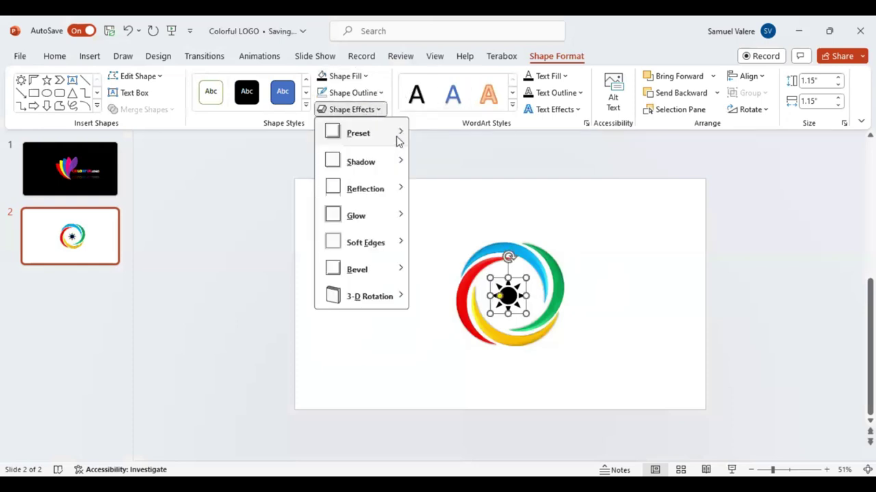
pyautogui.click(363, 133)
pyautogui.click(465, 225)
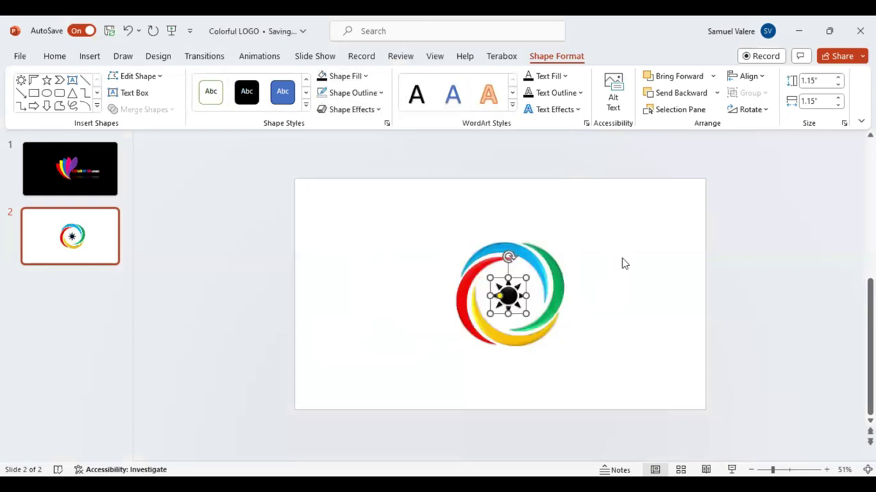
pyautogui.click(552, 237)
pyautogui.moveTo(527, 245); pyautogui.dragTo(592, 376)
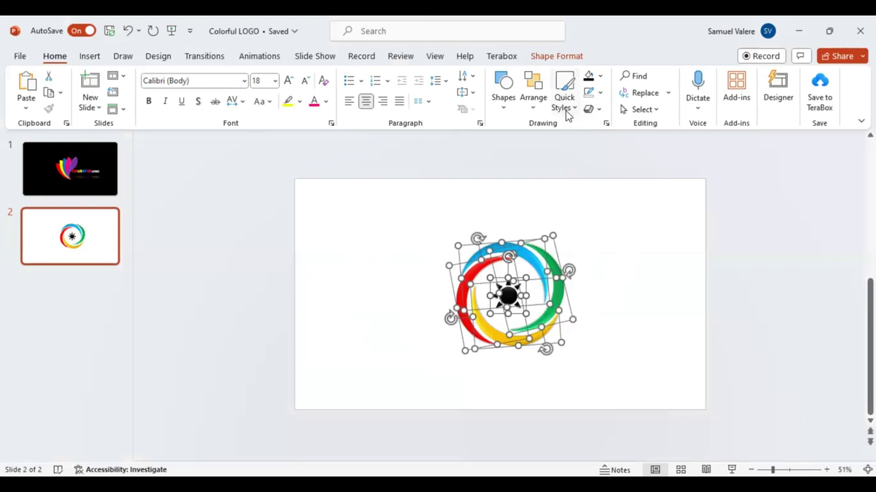
pyautogui.hotkey('ctrl', 'g')
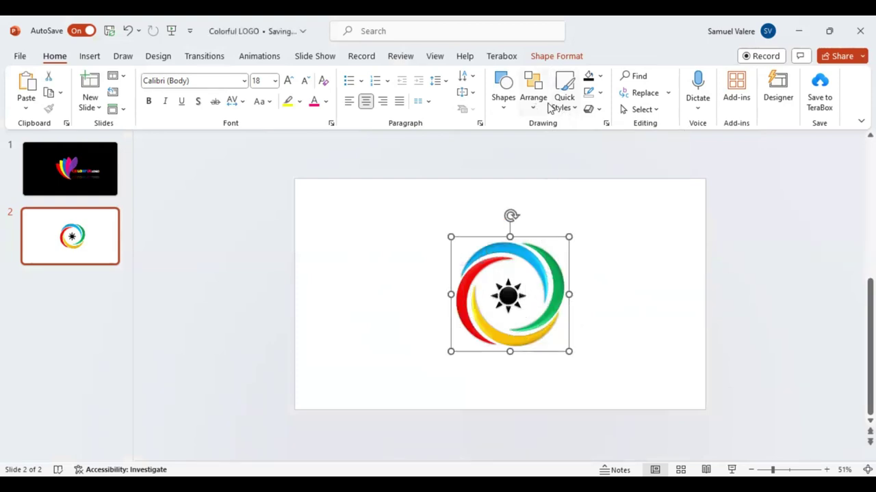